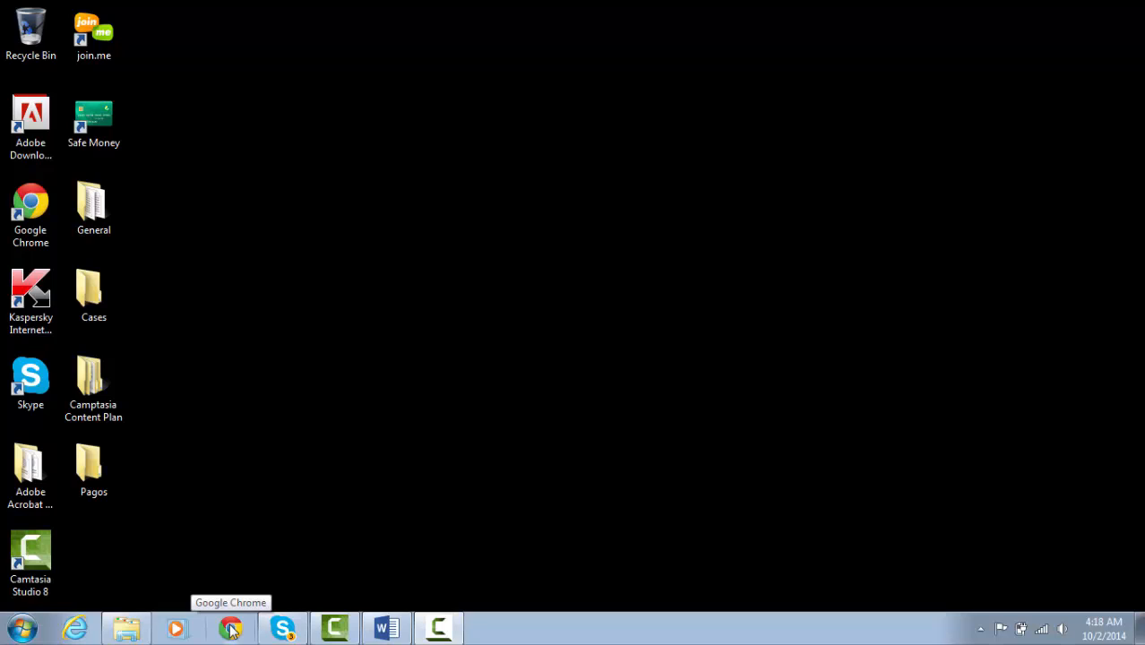
Open Google Chrome and go to the Visart dashboard login page at dev6.pagos.com/Dashboard/.
left_click(231, 629)
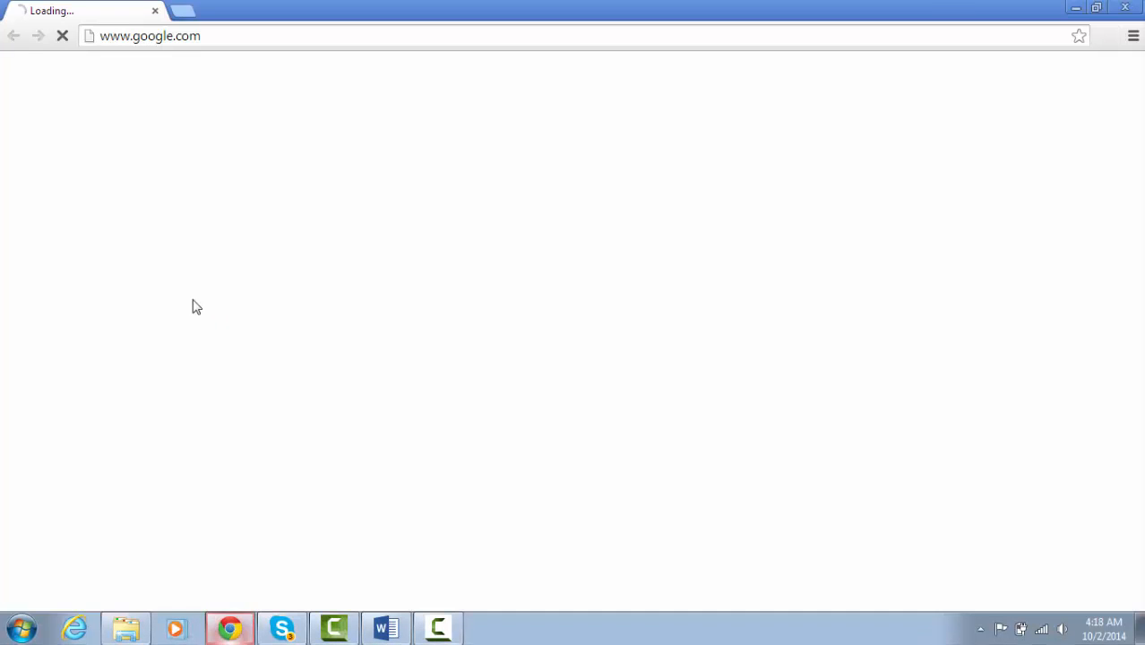
left_click(124, 38)
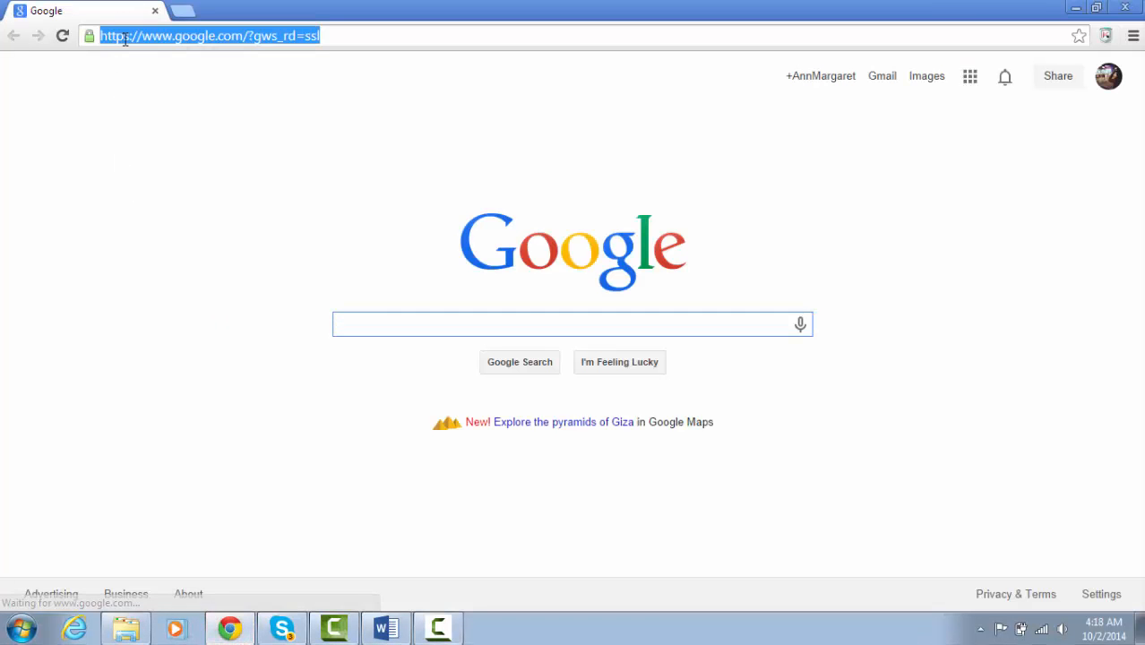
type("dev6.pagos.com/Dashboard/")
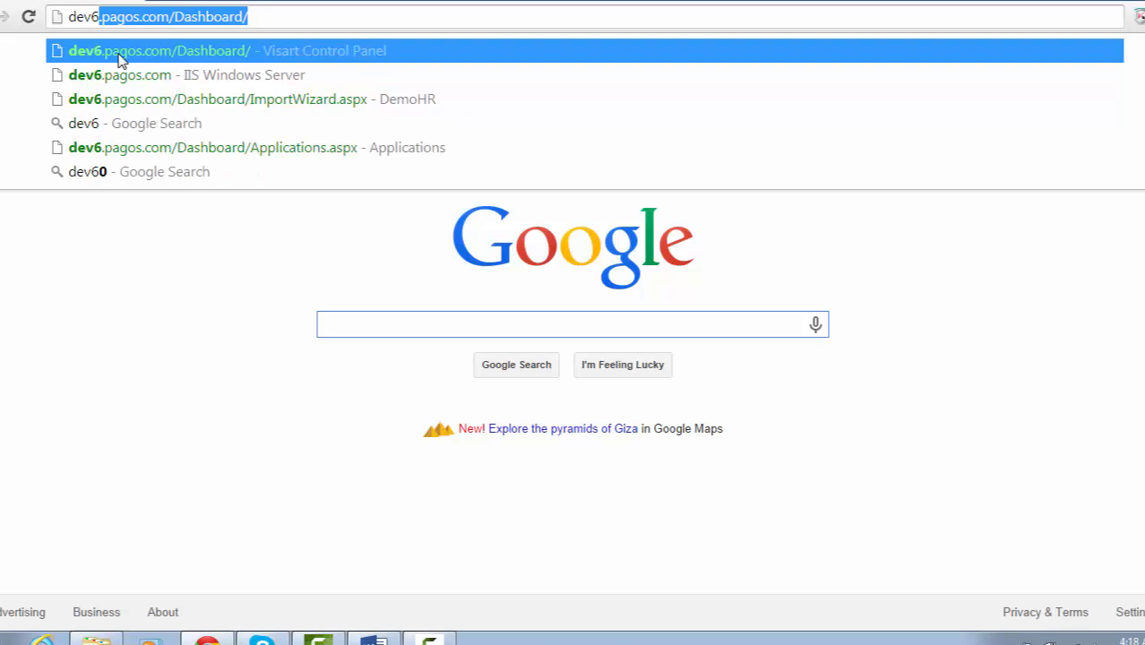
left_click(121, 53)
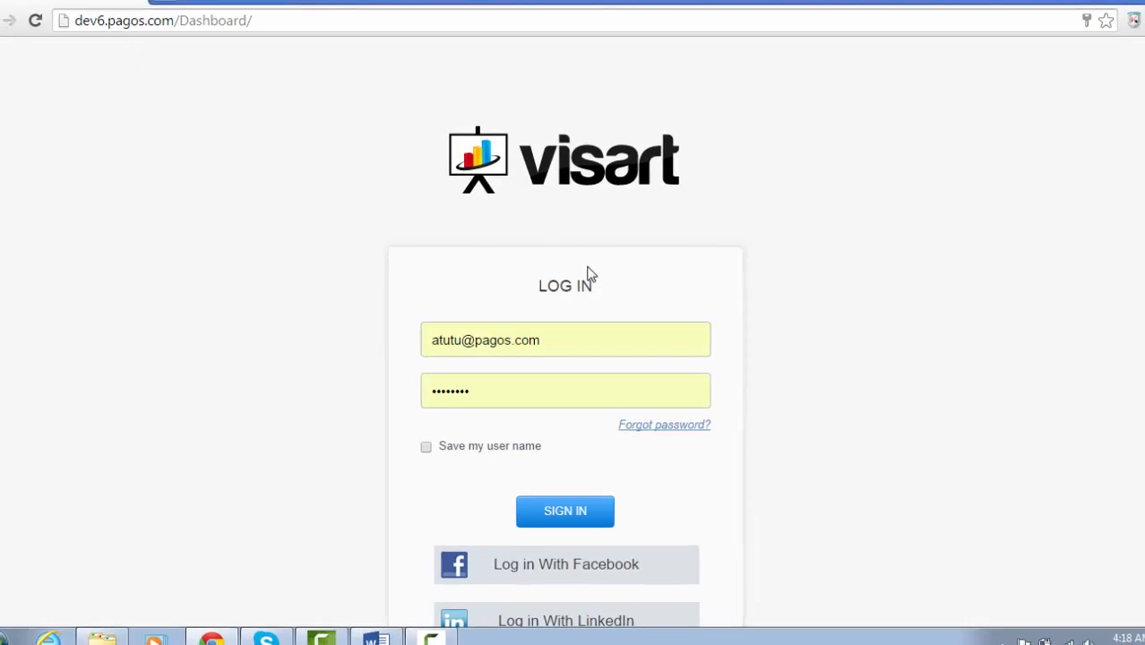
Sign in to Visart with the prefilled account credentials.
scroll(574, 358, "down", 1)
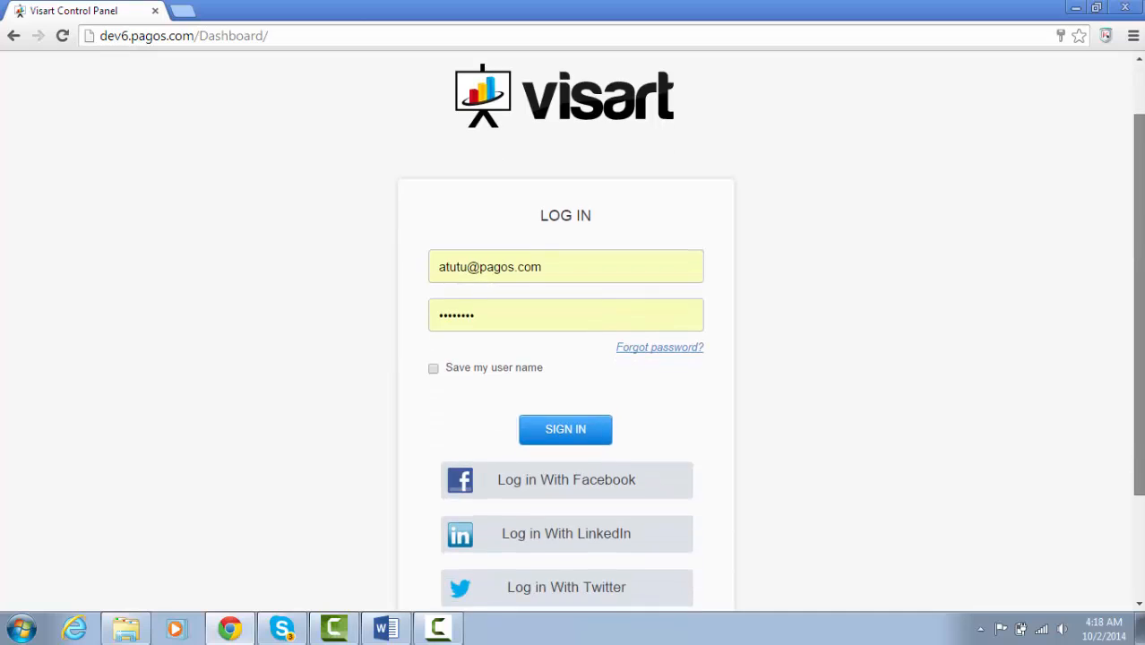
scroll(726, 412, "down", 2)
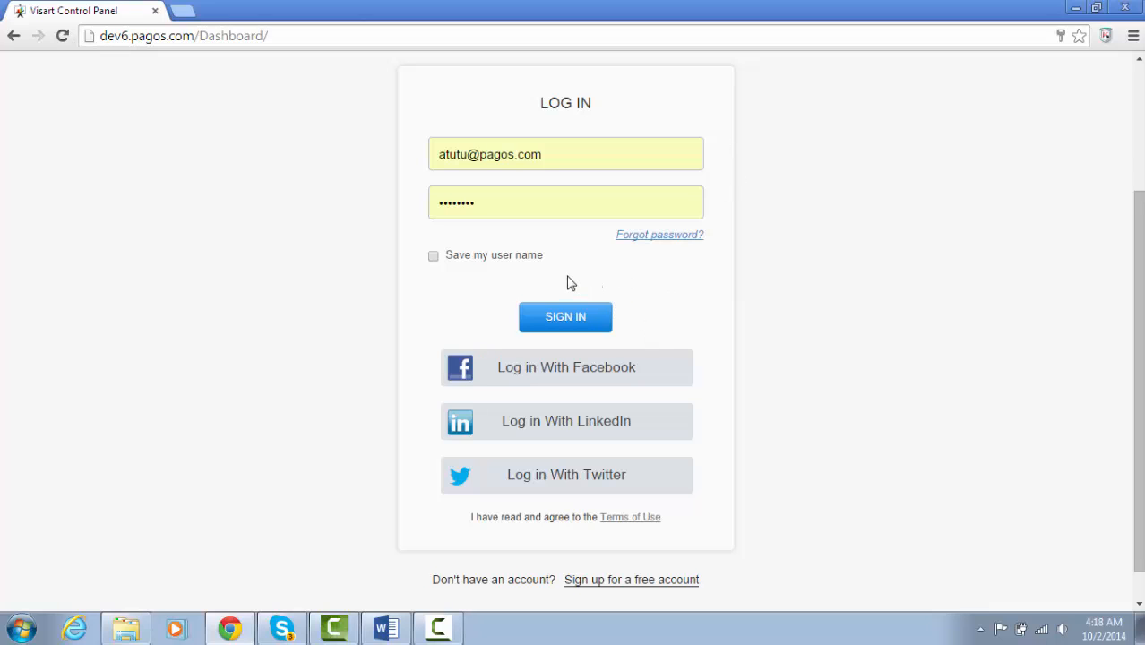
left_click(563, 316)
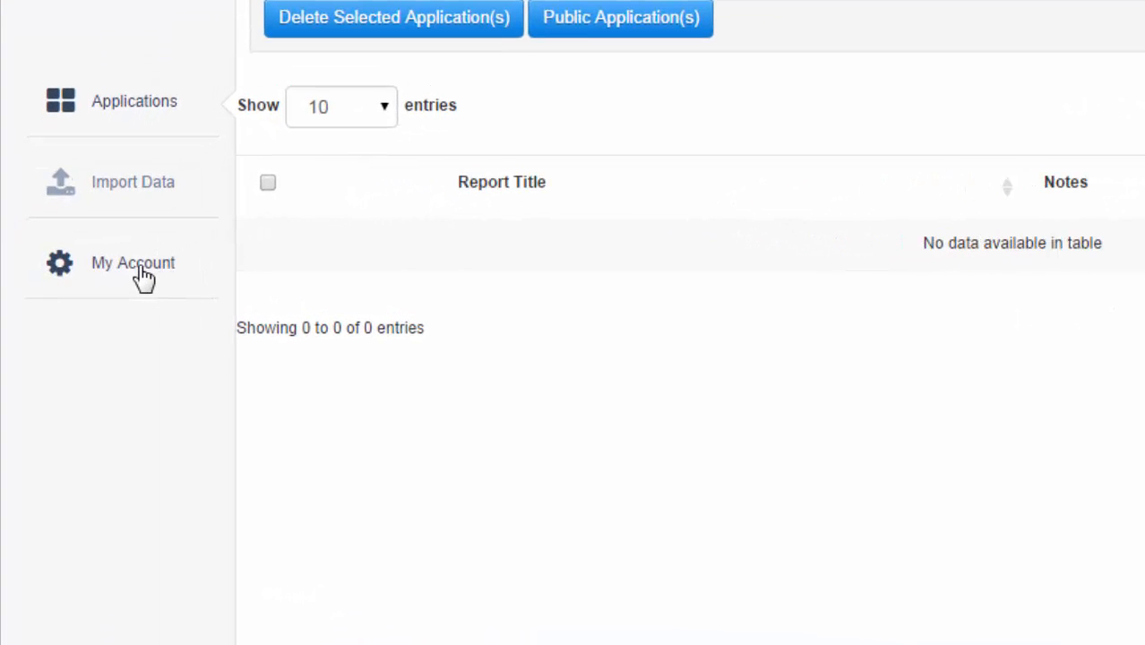
Import the Demo_HR.csv data file from the local computer and upload it.
left_click(139, 190)
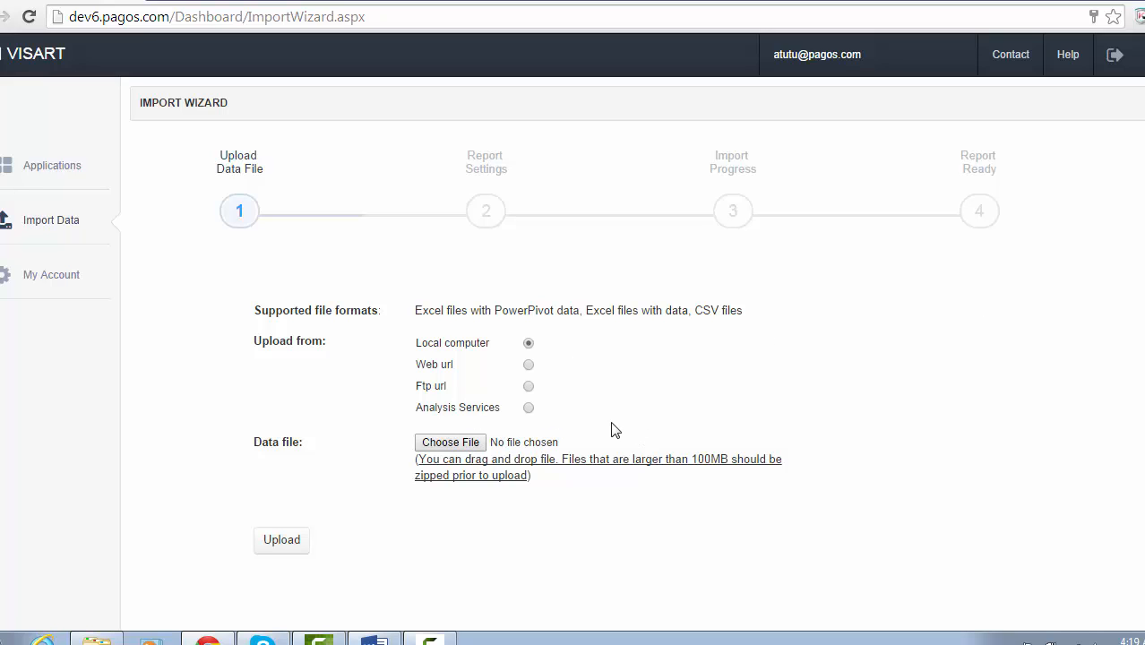
left_click(481, 441)
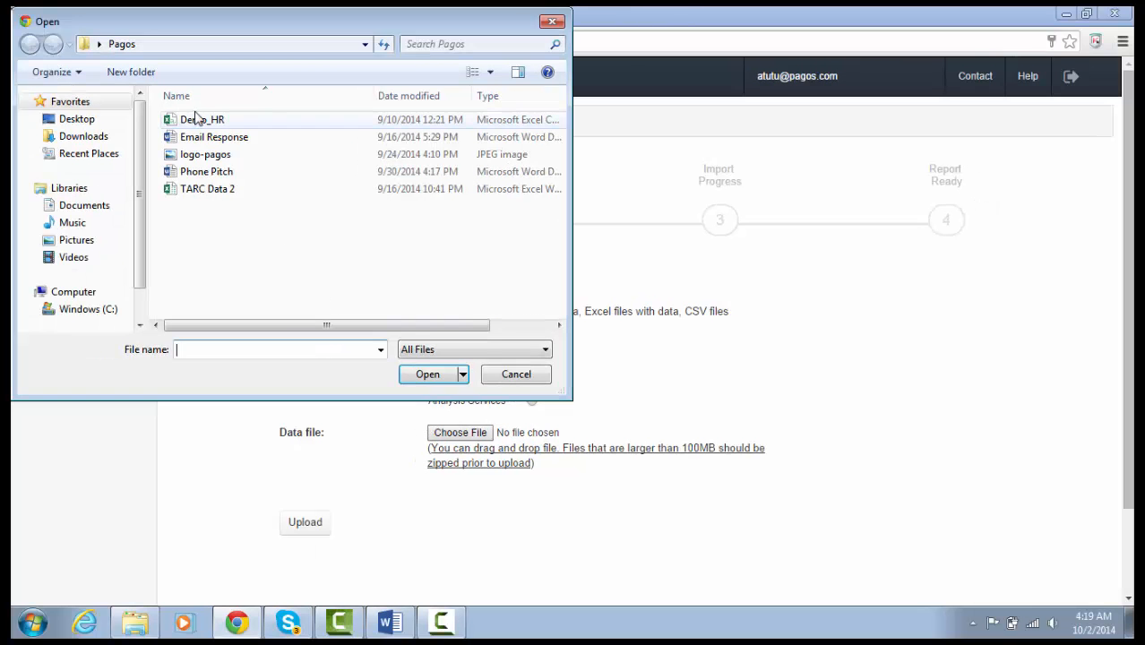
left_click(195, 118)
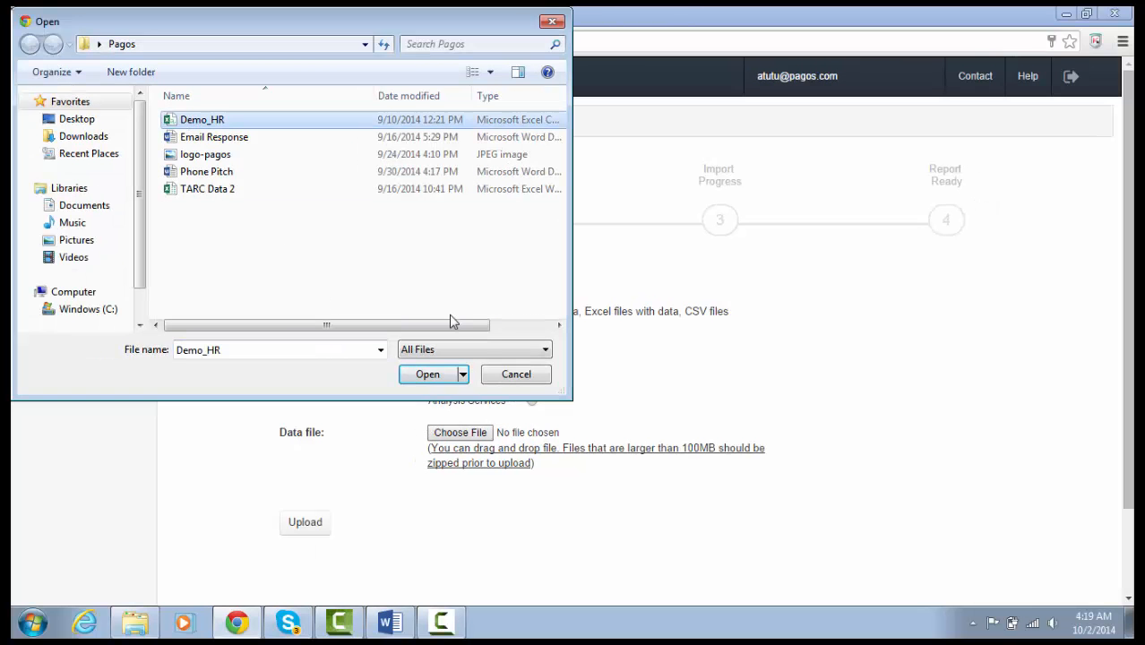
left_click(427, 381)
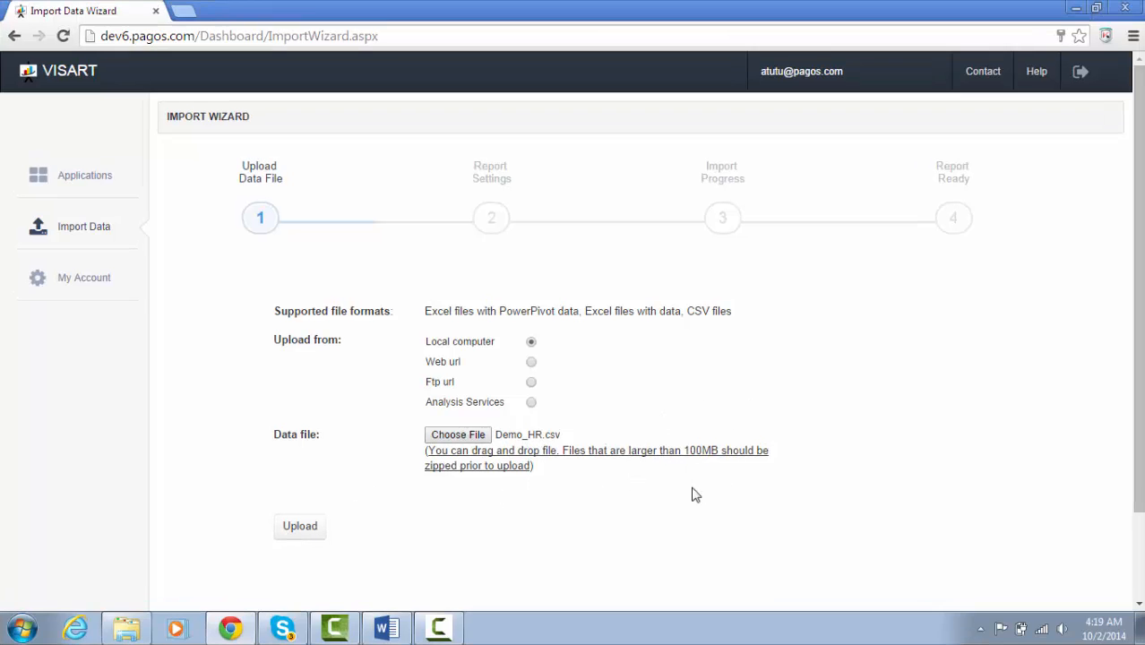
left_click(305, 533)
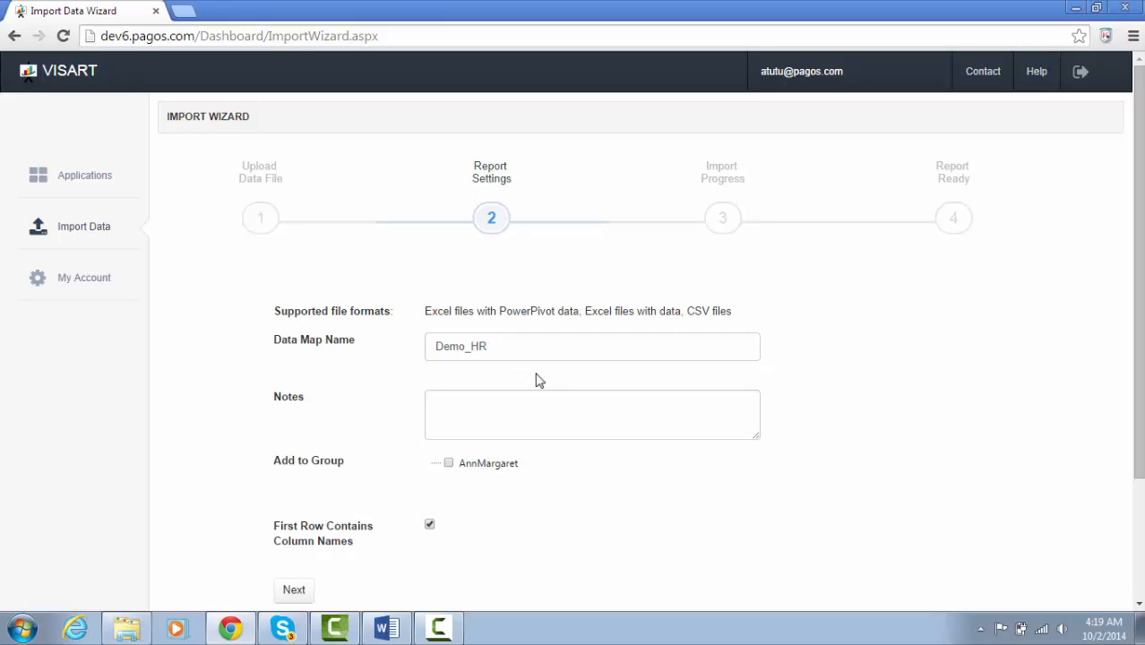
Add the note "For video", assign the data map to the listed group, and complete the import through to the new dashboard.
left_click(516, 405)
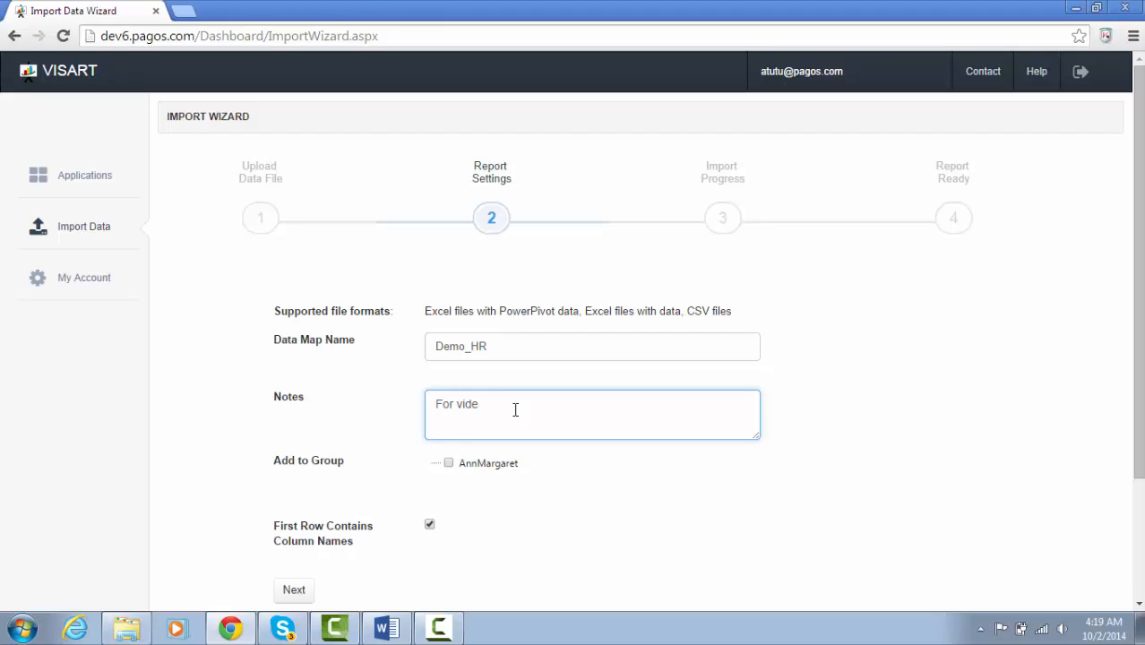
left_click(449, 464)
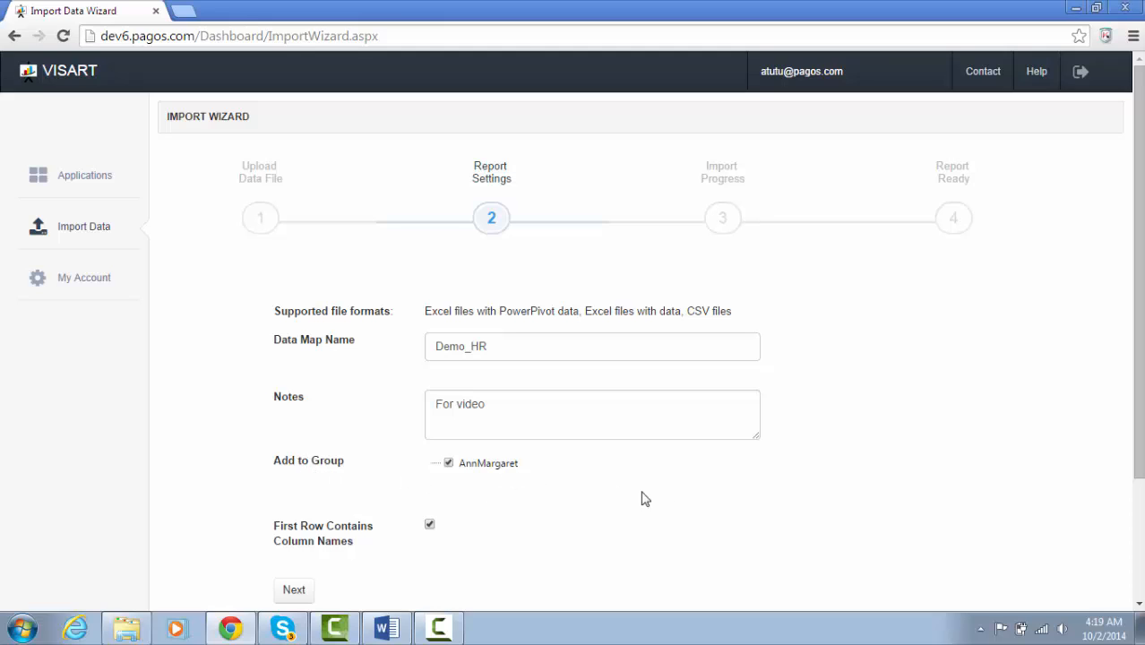
scroll(1140, 238, "down", 2)
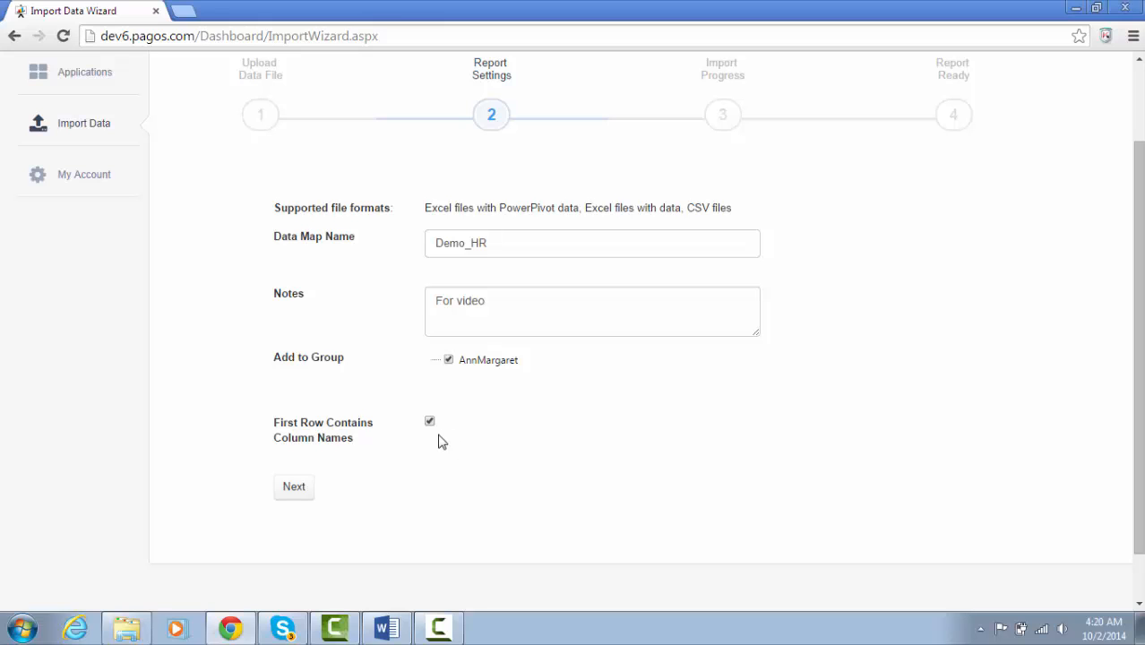
left_click(302, 492)
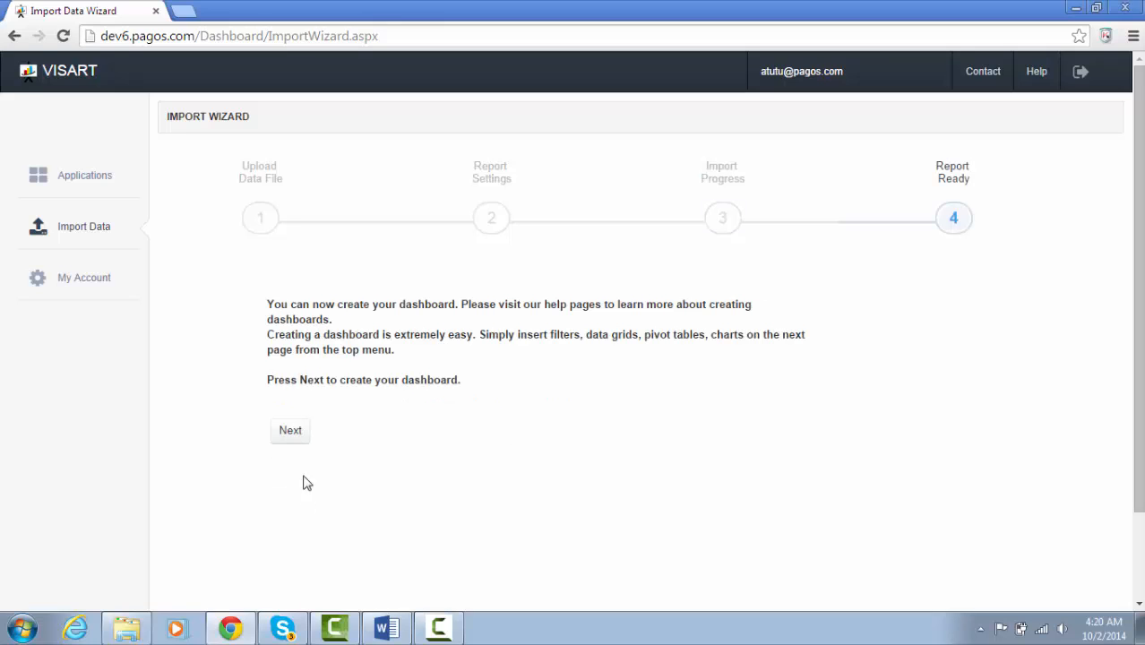
left_click(283, 433)
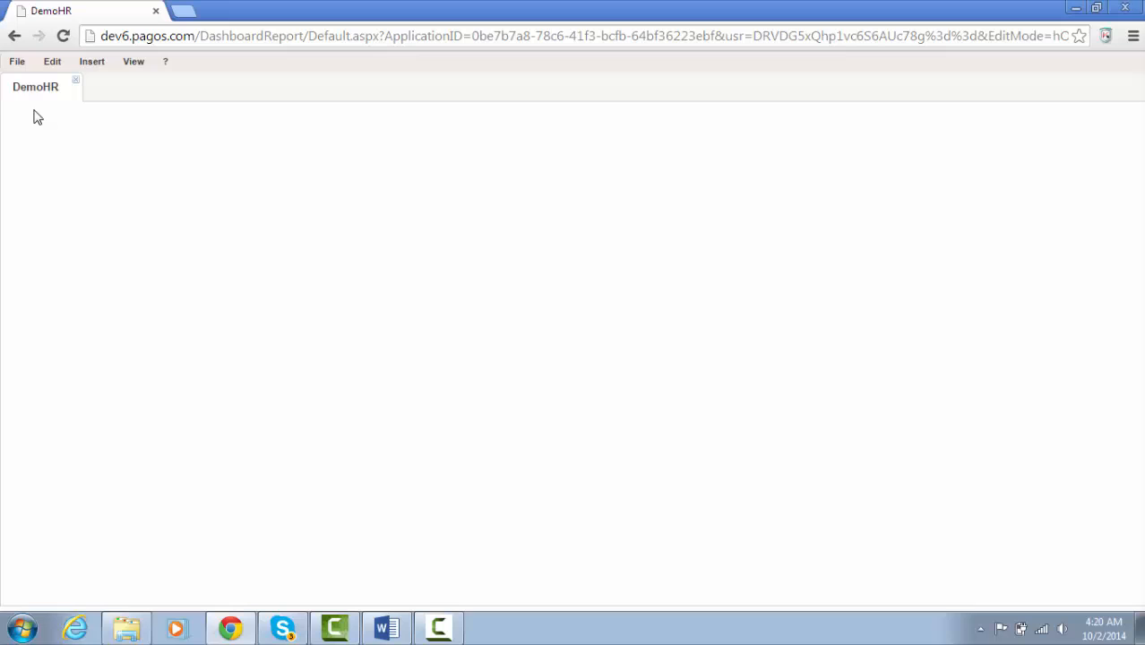
Start a new Bar Chart on the DemoHR dashboard with 'DemoHR'[Year] as the x-axis data field.
left_click(89, 66)
left_click(103, 85)
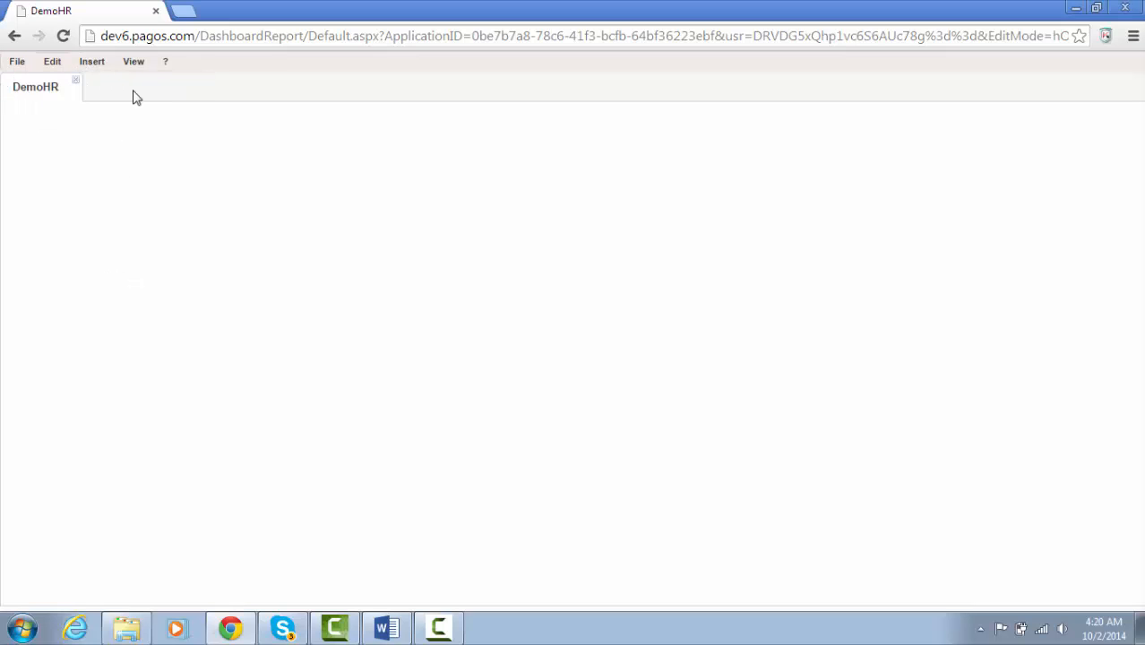
left_click(91, 68)
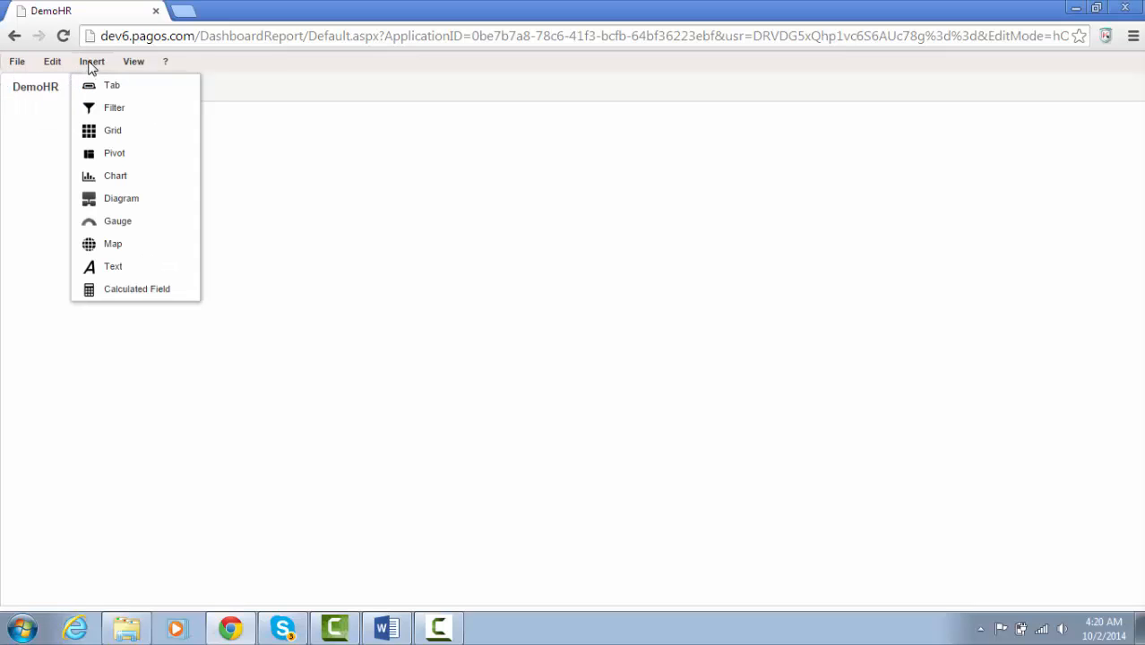
left_click(113, 176)
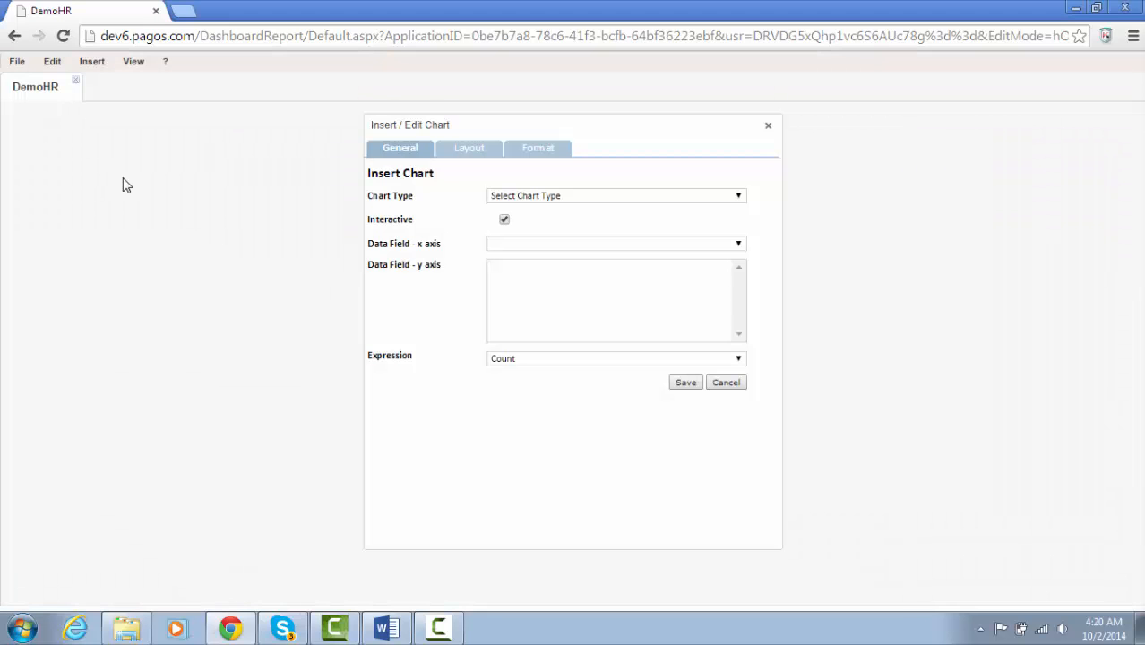
left_click(739, 199)
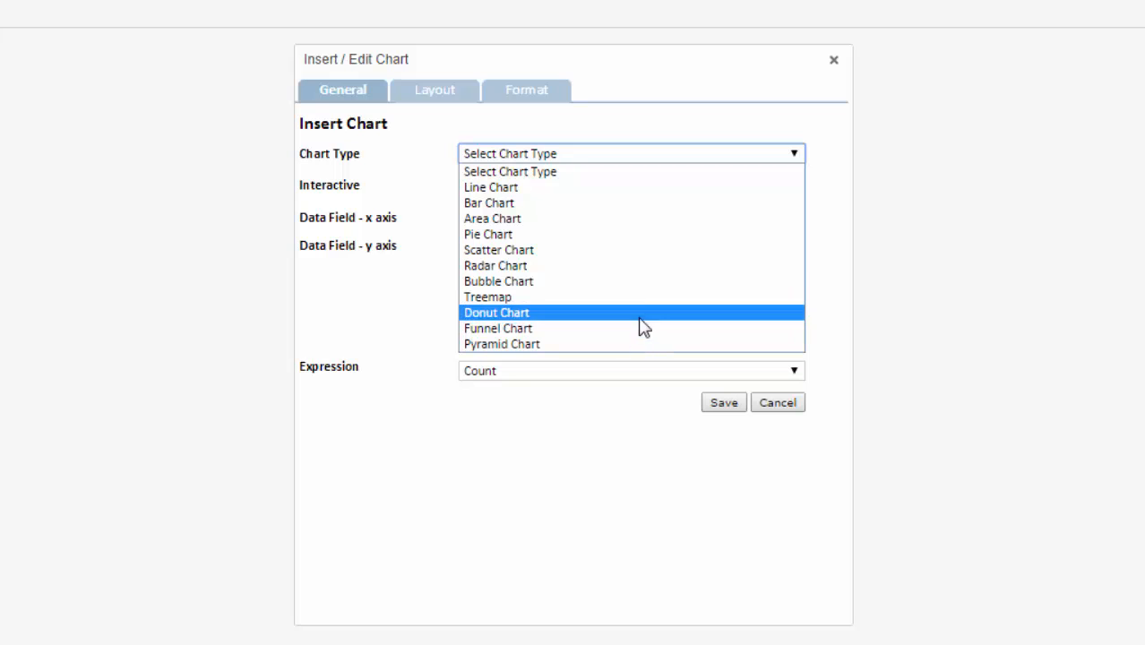
left_click(597, 203)
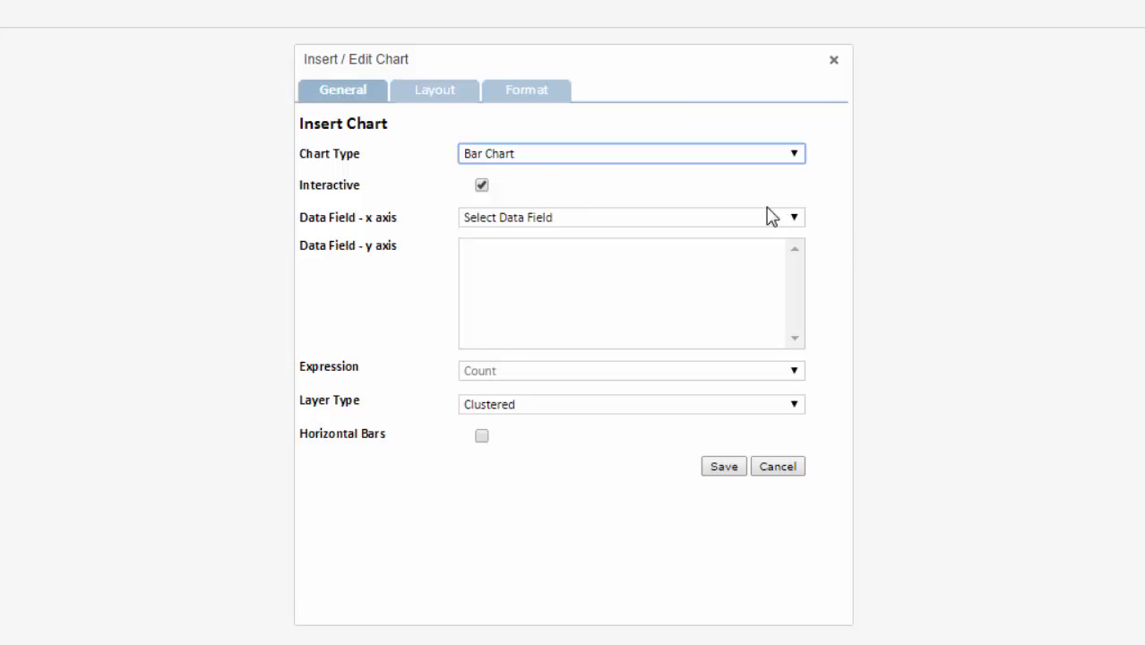
left_click(790, 217)
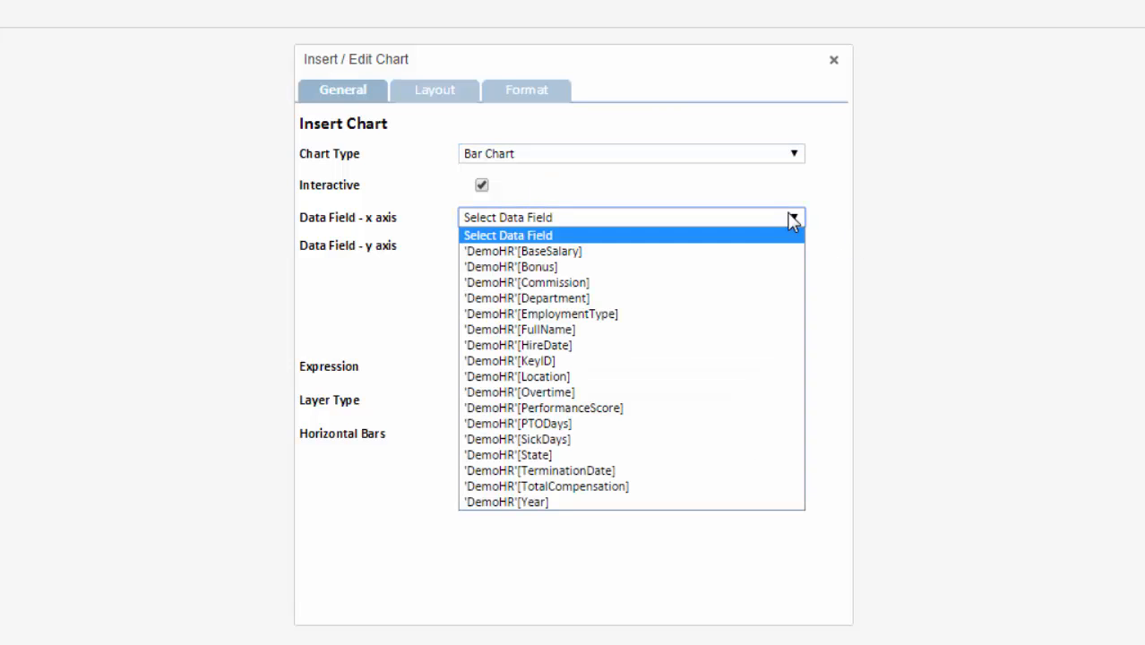
left_click(652, 504)
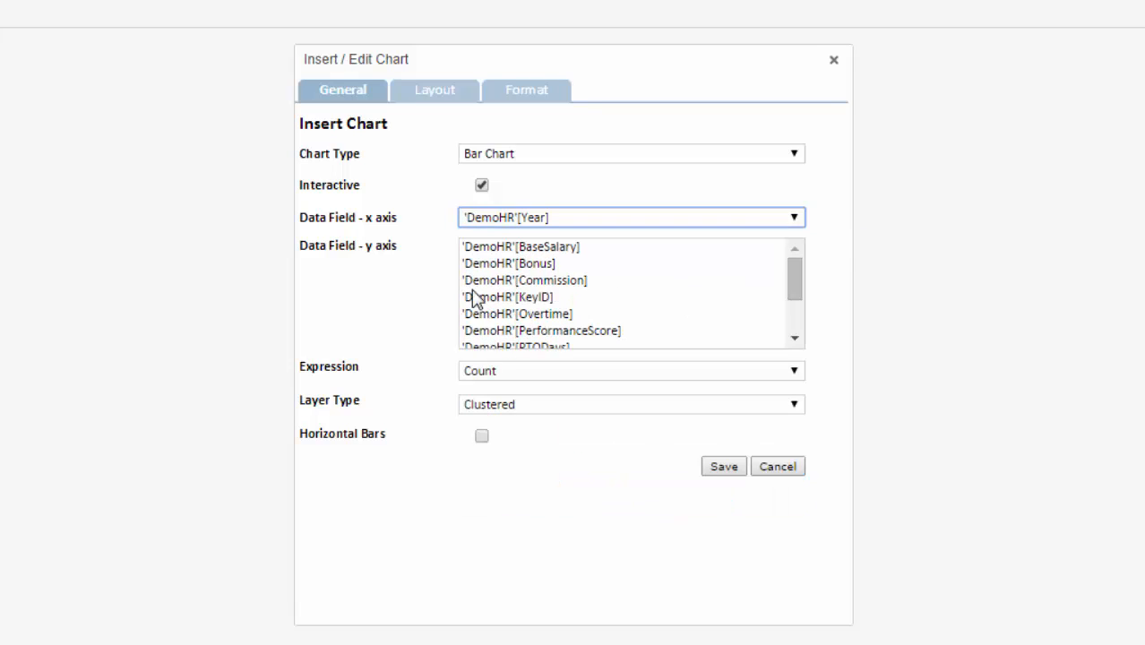
Finish the chart with the Count of 'DemoHR'[KeyID] on the y axis and Clustered layers, and place it in the dashboard's upper-left corner.
left_click(544, 299)
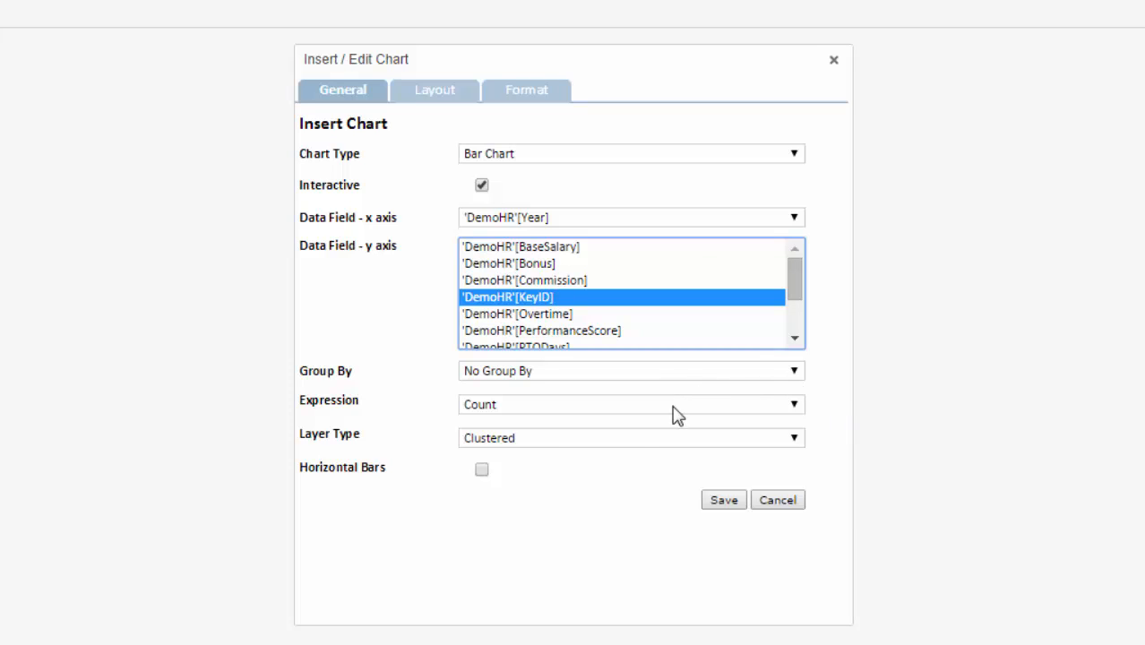
left_click(781, 401)
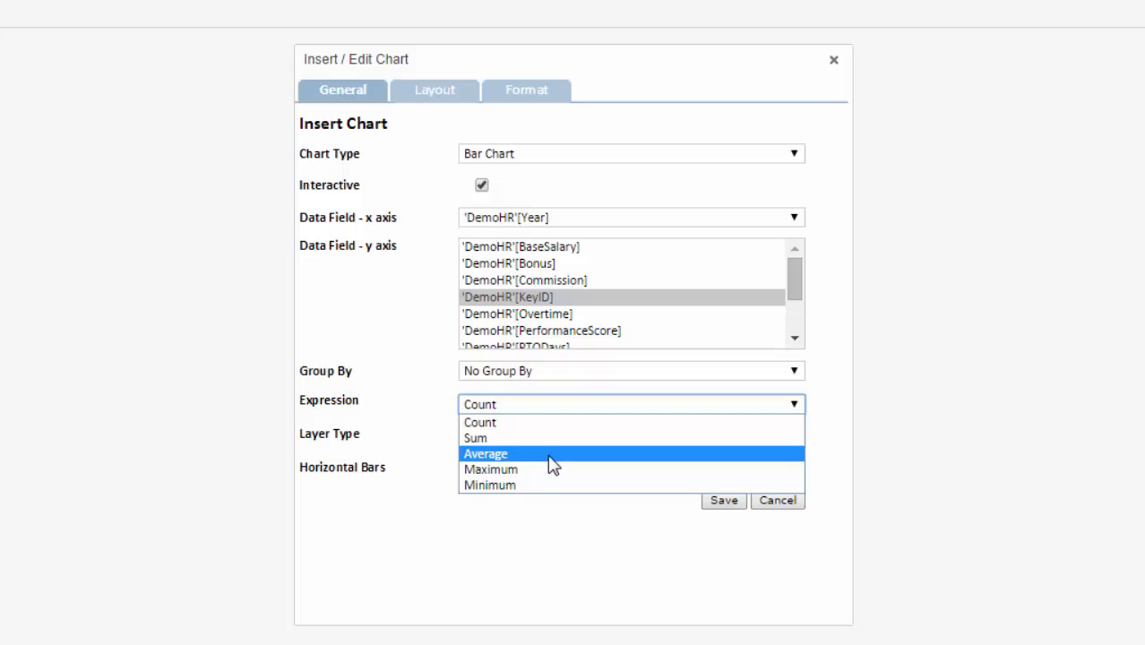
left_click(794, 404)
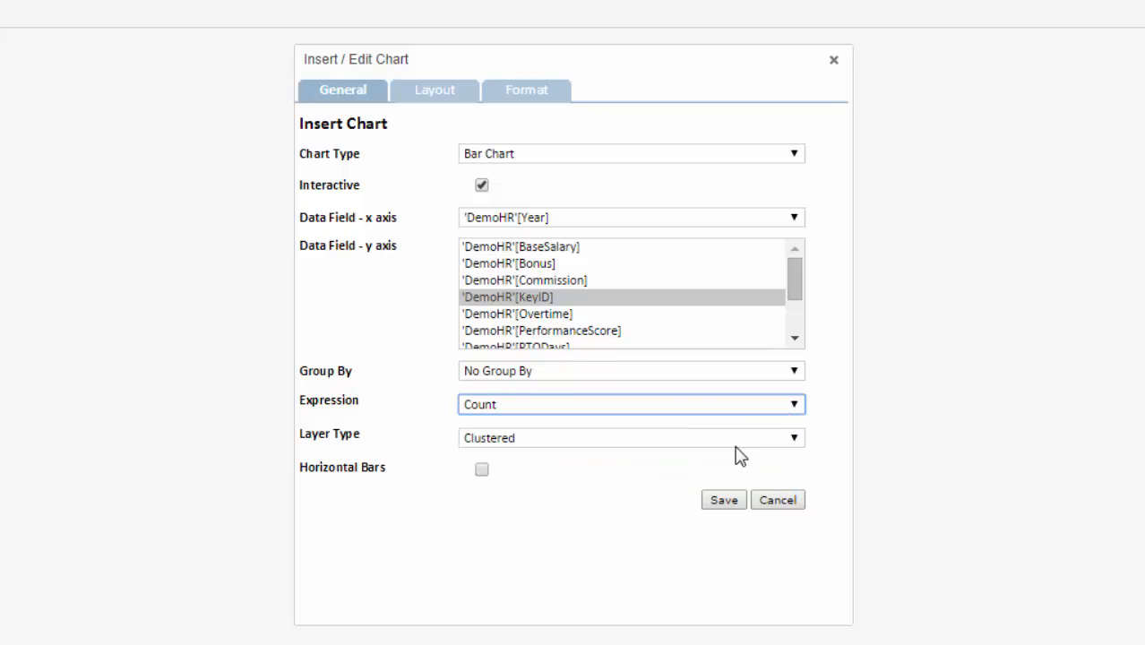
left_click(797, 440)
left_click(796, 439)
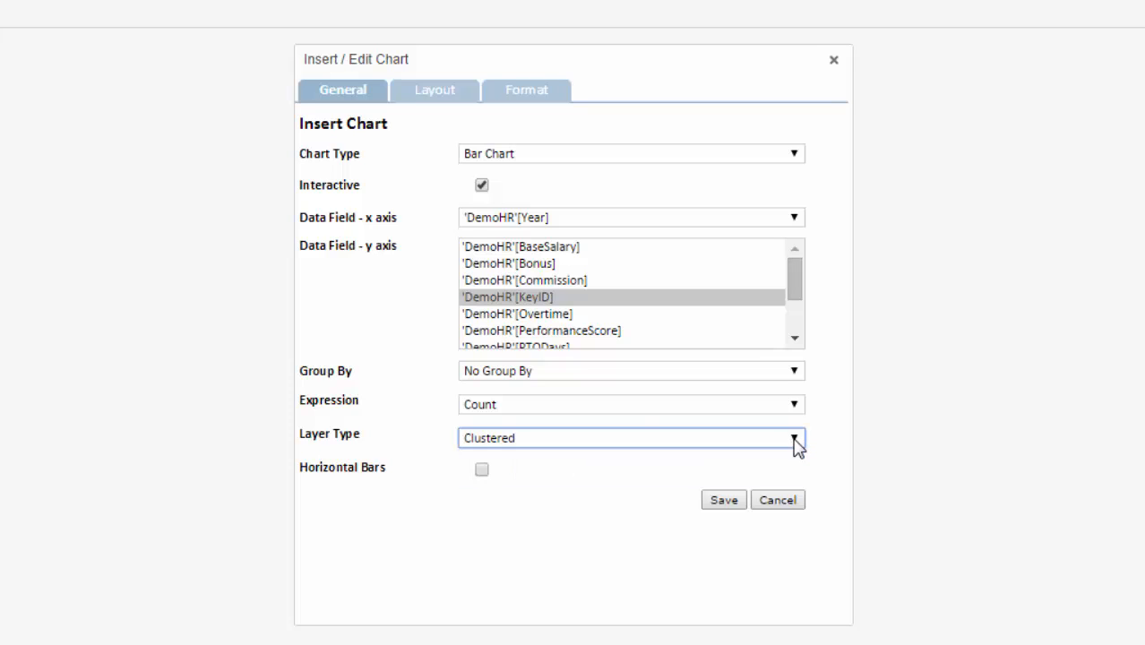
left_click(795, 439)
left_click(592, 457)
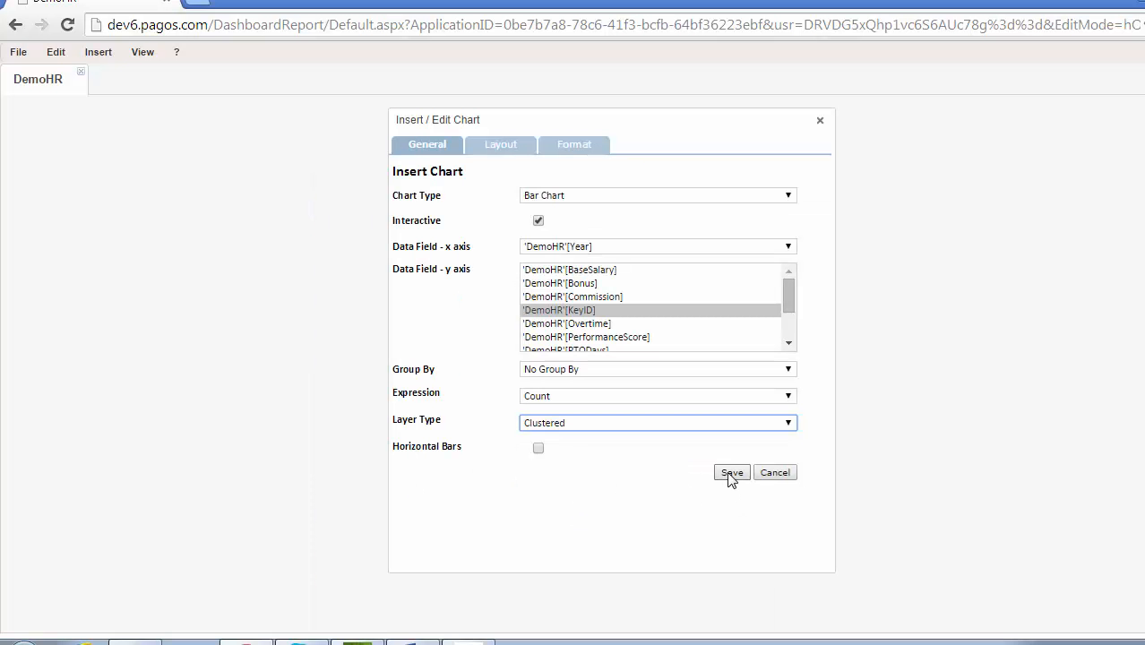
left_click(730, 475)
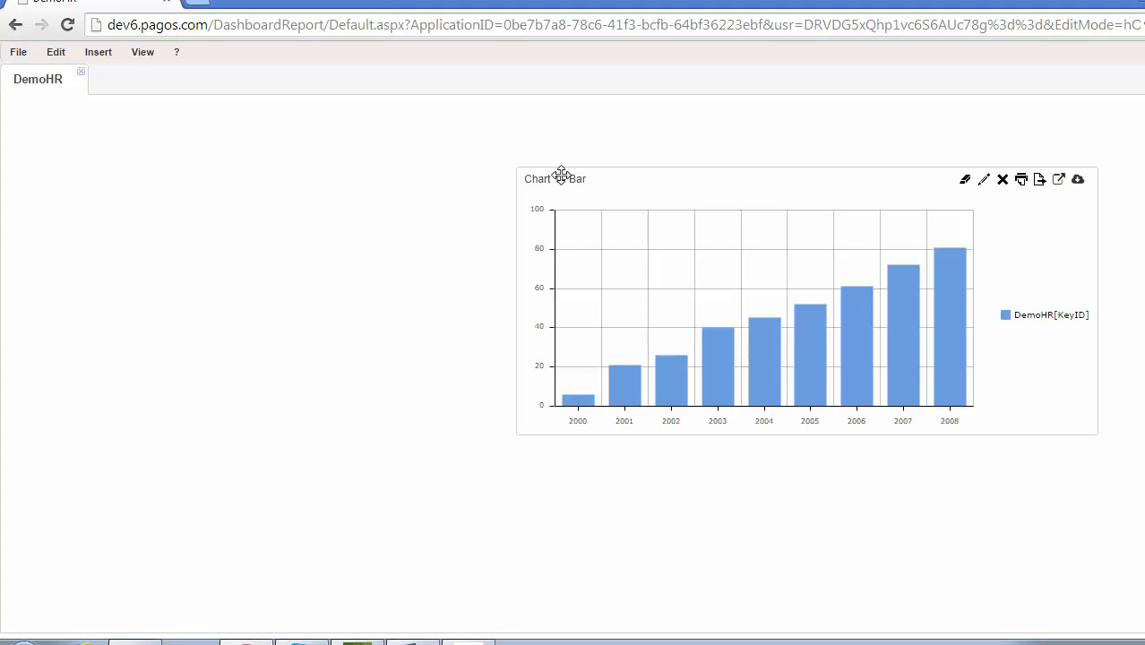
left_click_drag(562, 178, 73, 129)
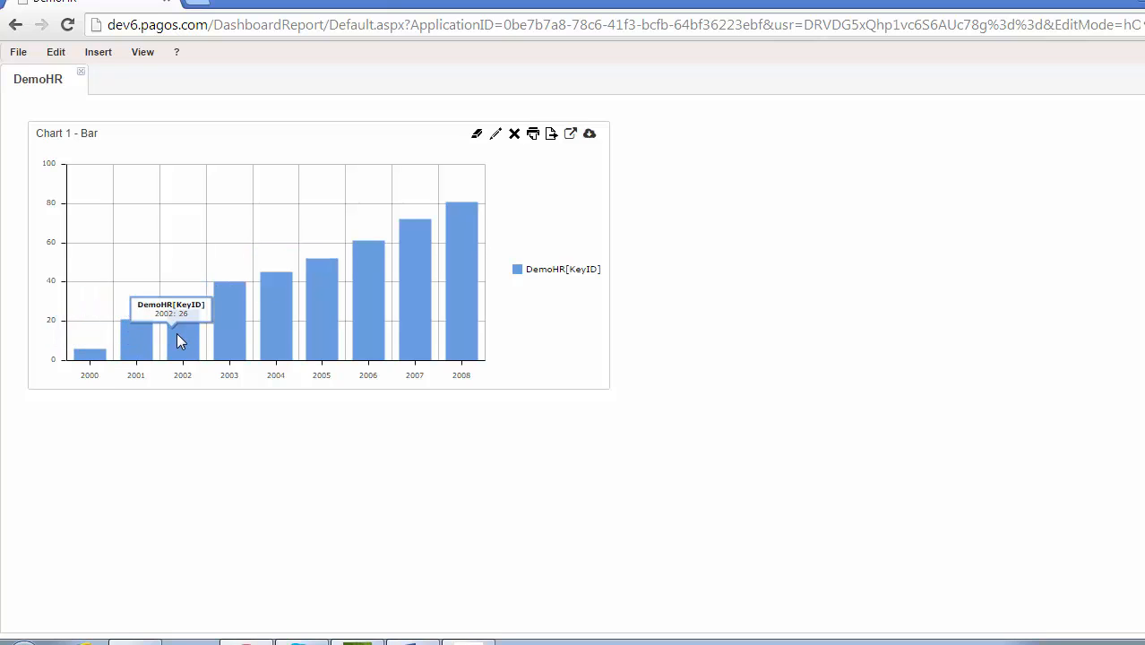
Start a new map on the DemoHR dashboard with the region USA & Counties and the map USA.
left_click(98, 54)
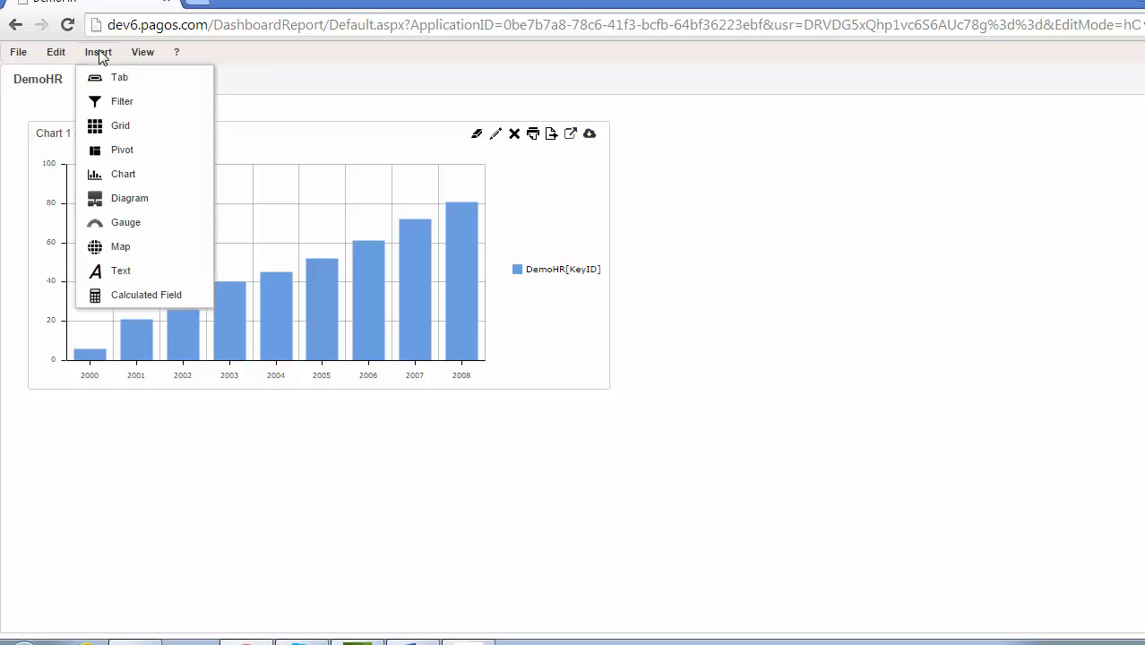
left_click(115, 247)
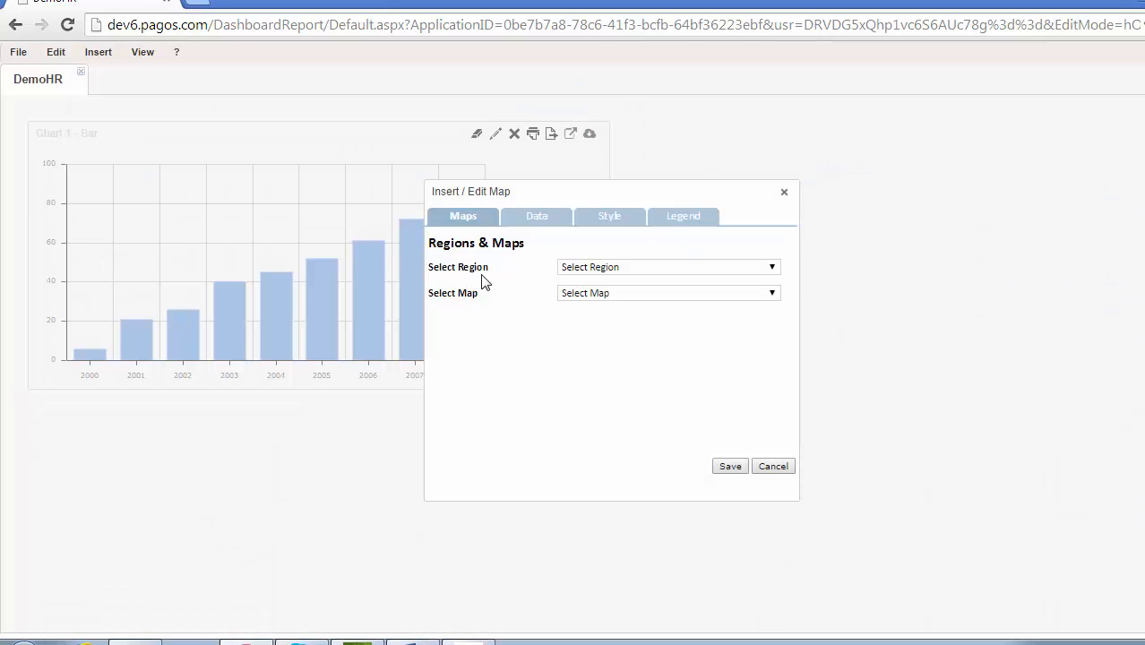
left_click(721, 273)
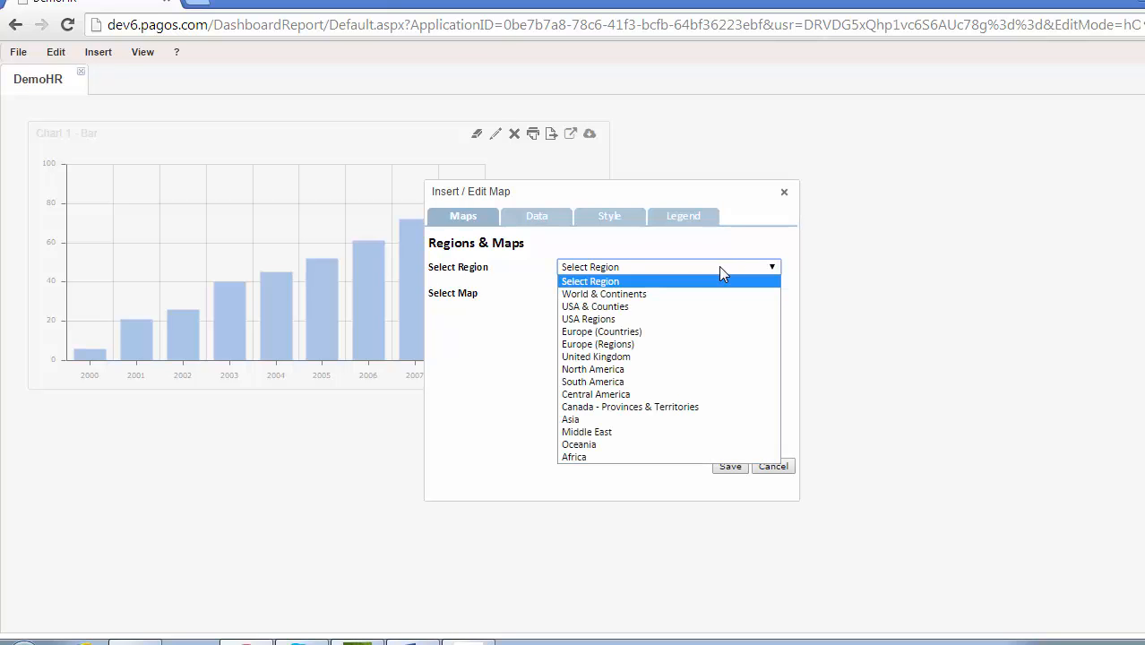
left_click(652, 303)
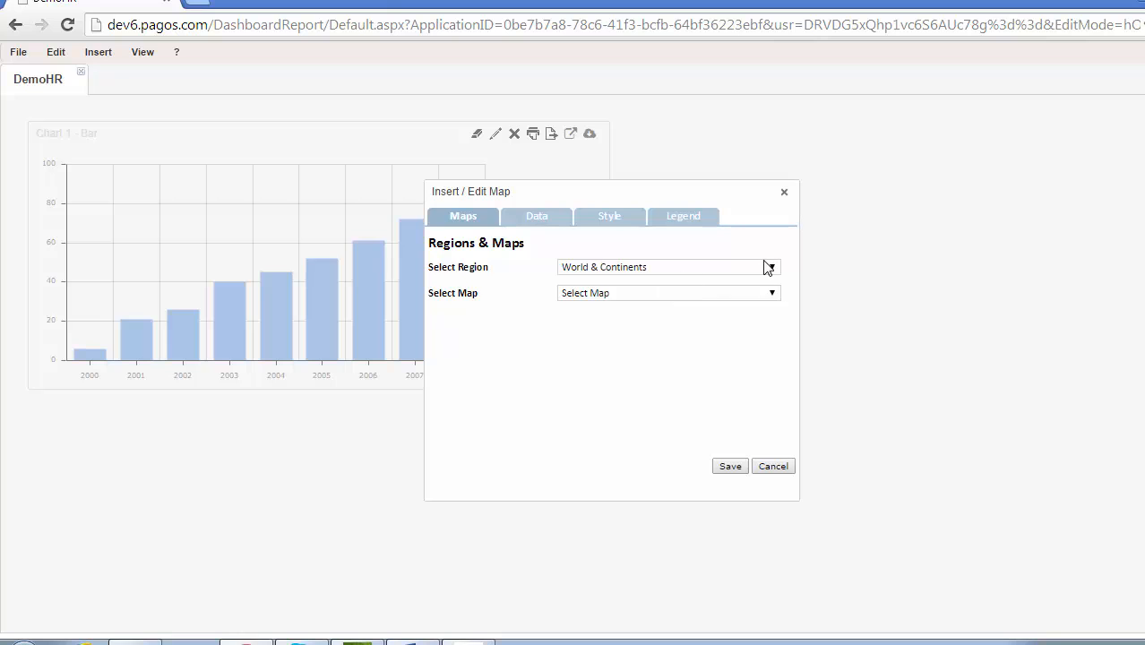
left_click(768, 267)
left_click(608, 310)
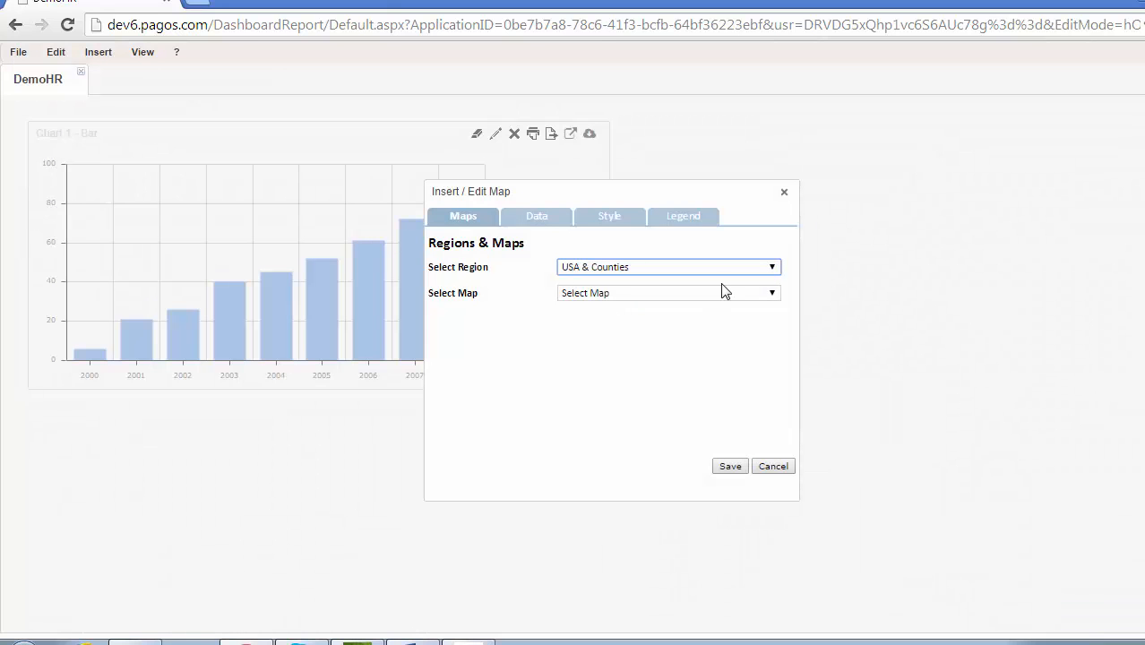
left_click(748, 293)
left_click(639, 324)
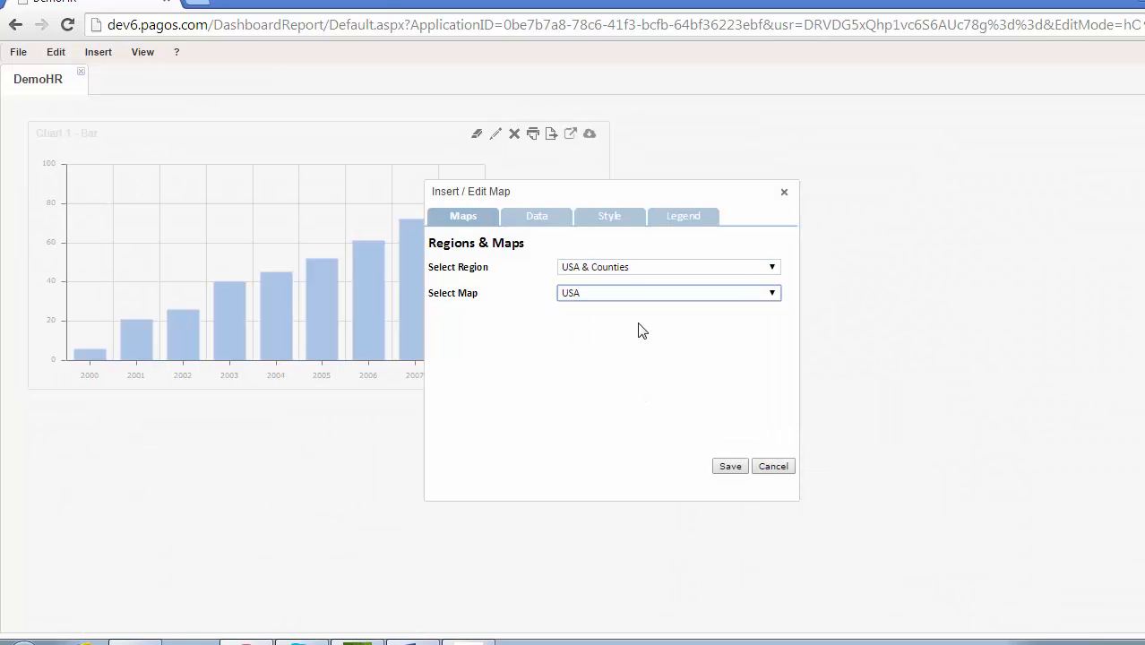
Set the map's data label to 'DemoHR'[State] and its data field to 'DemoHR'[BaseSalary] with the Average expression.
left_click(539, 222)
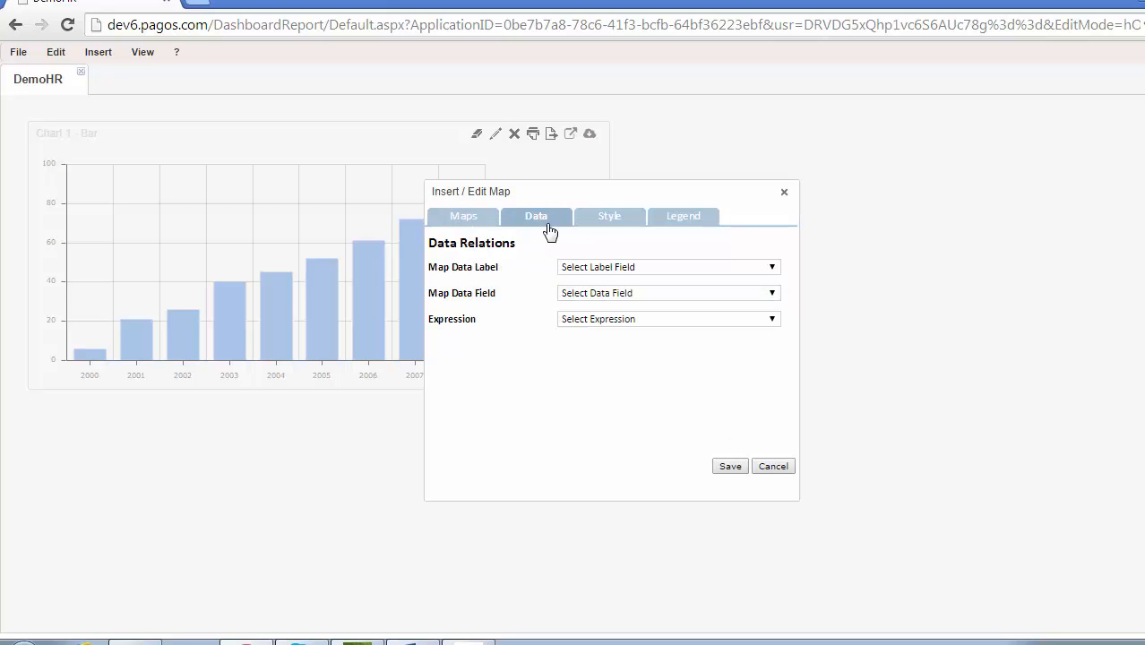
left_click(774, 267)
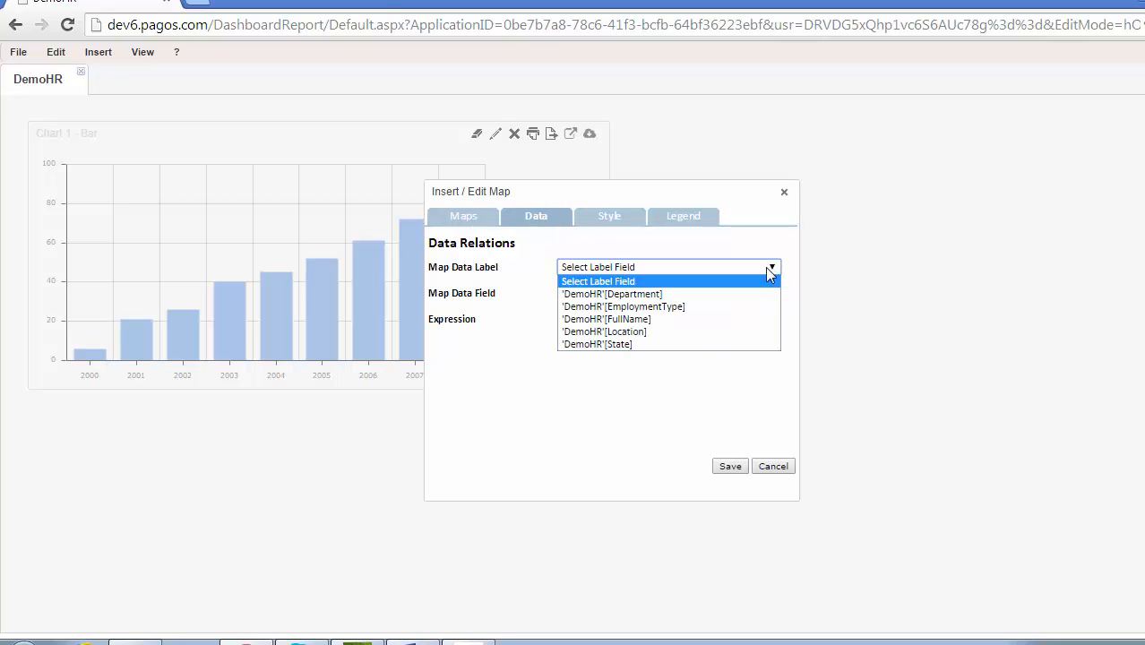
left_click(691, 341)
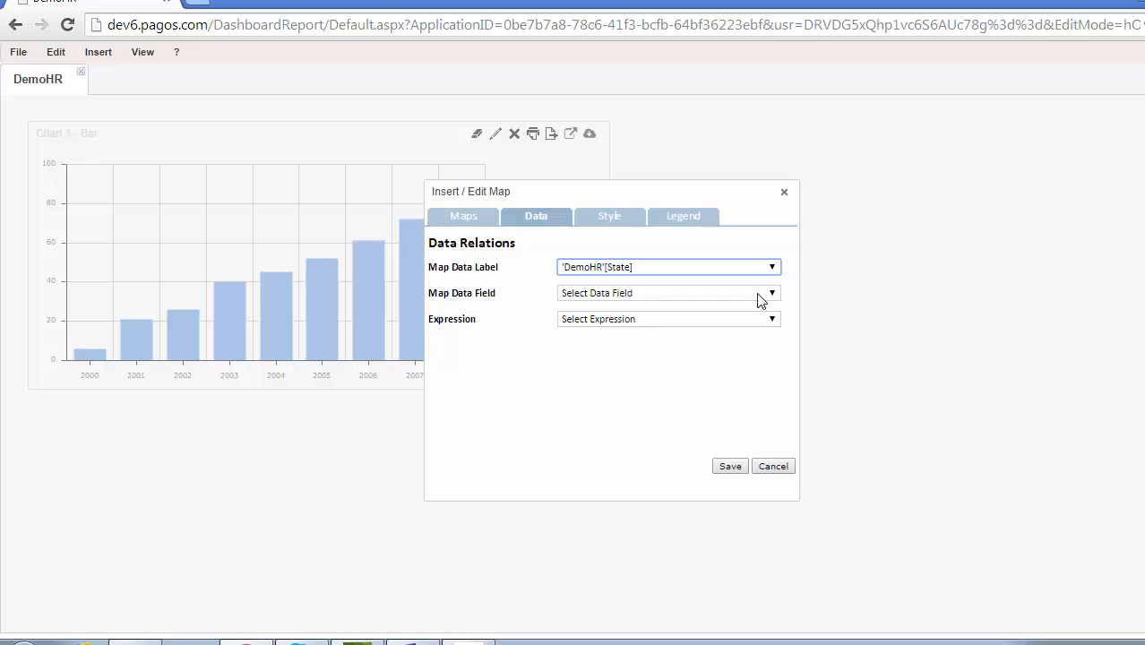
left_click(756, 293)
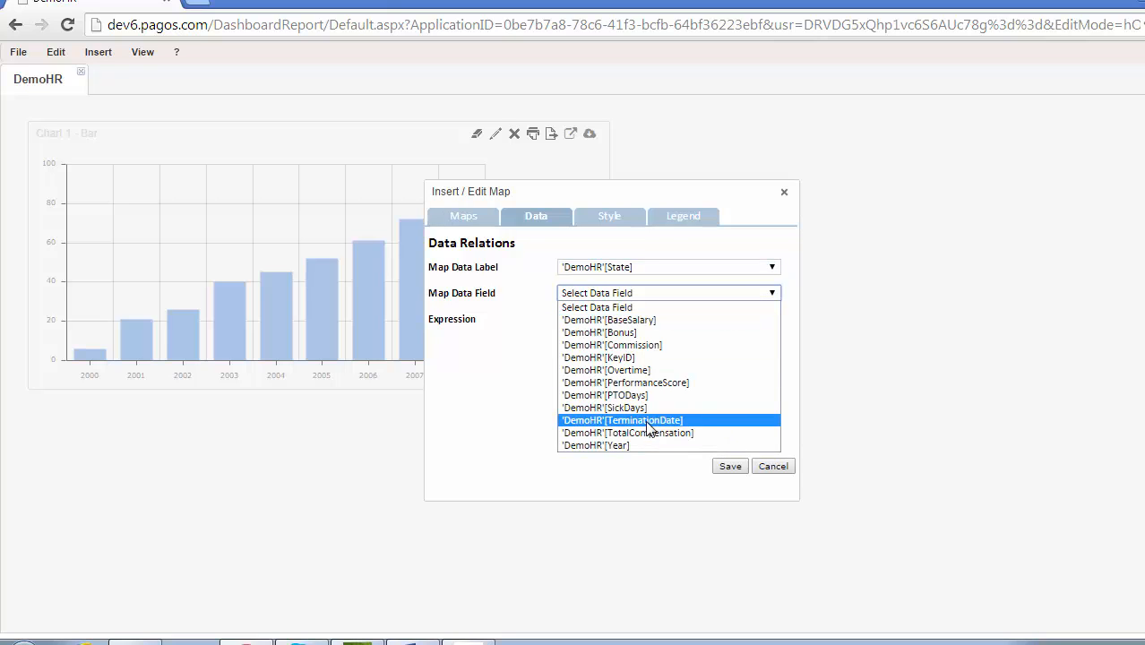
left_click(618, 320)
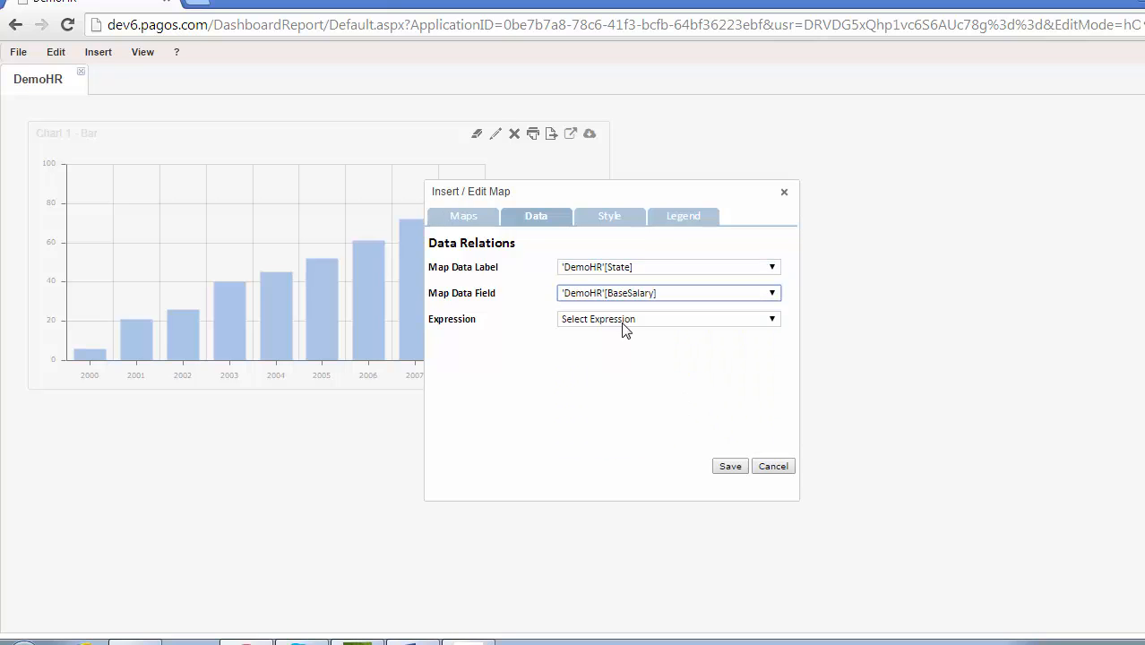
left_click(772, 319)
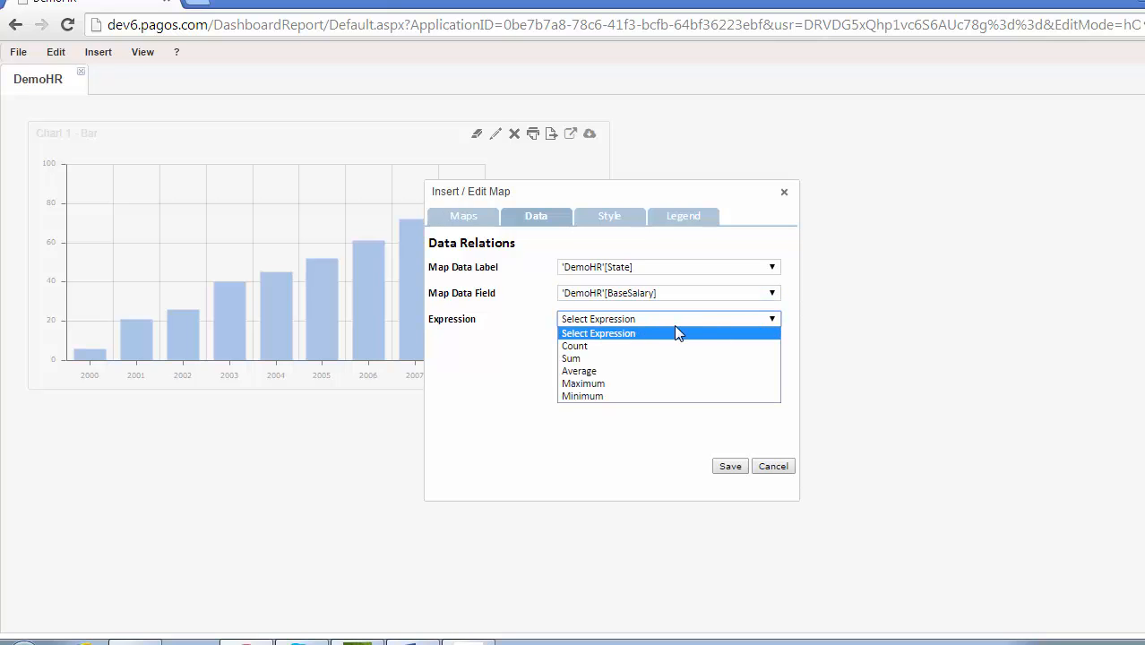
left_click(618, 370)
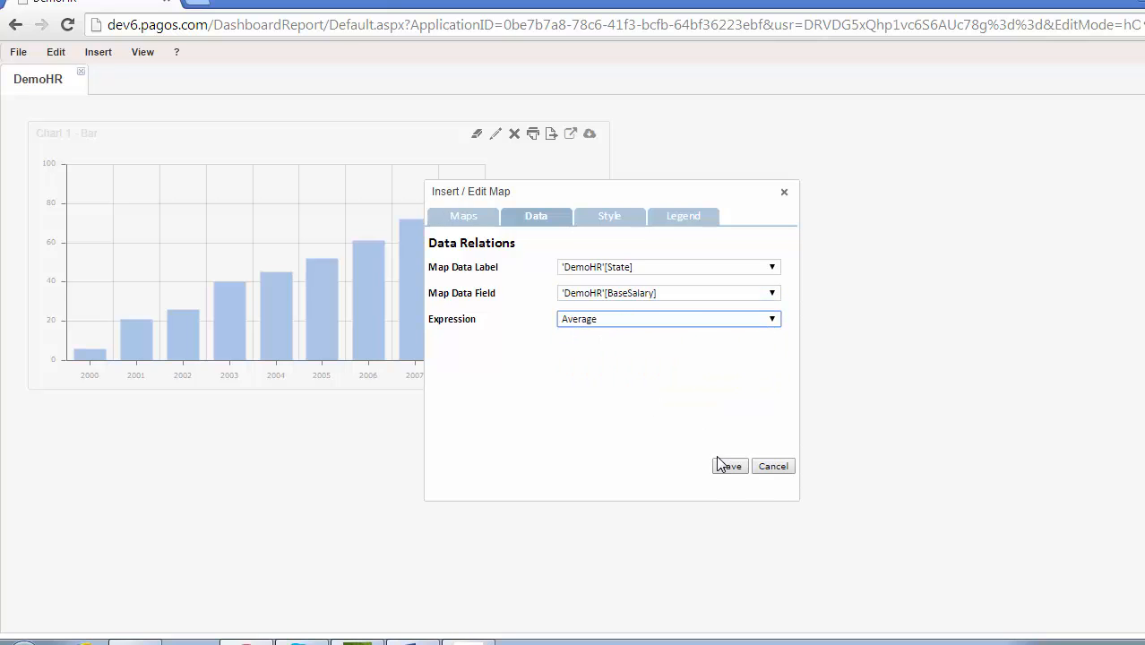
Save the map settings, then place the map just right of the bar chart and shrink it to about the chart's height.
left_click(728, 466)
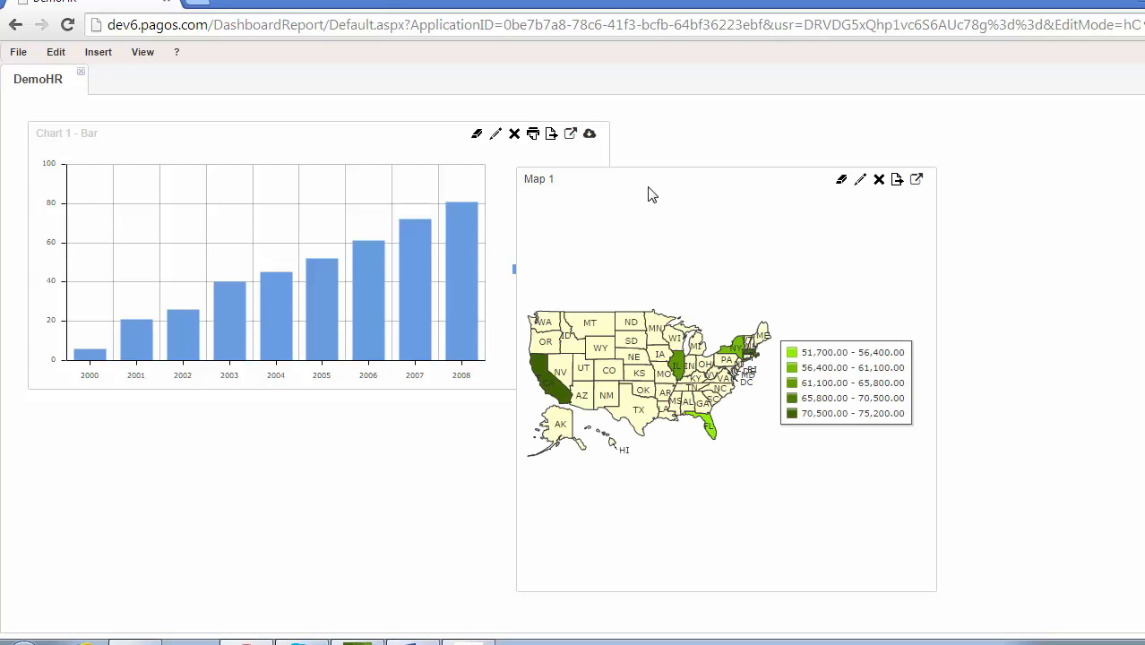
left_click_drag(651, 195, 750, 137)
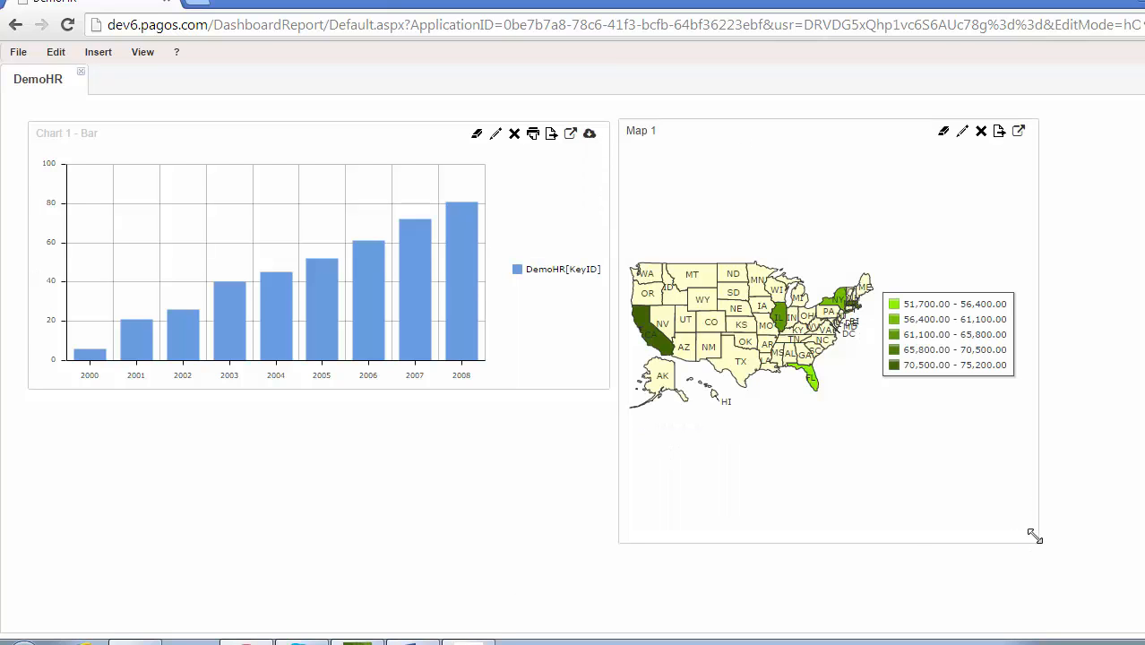
left_click_drag(1034, 535, 974, 382)
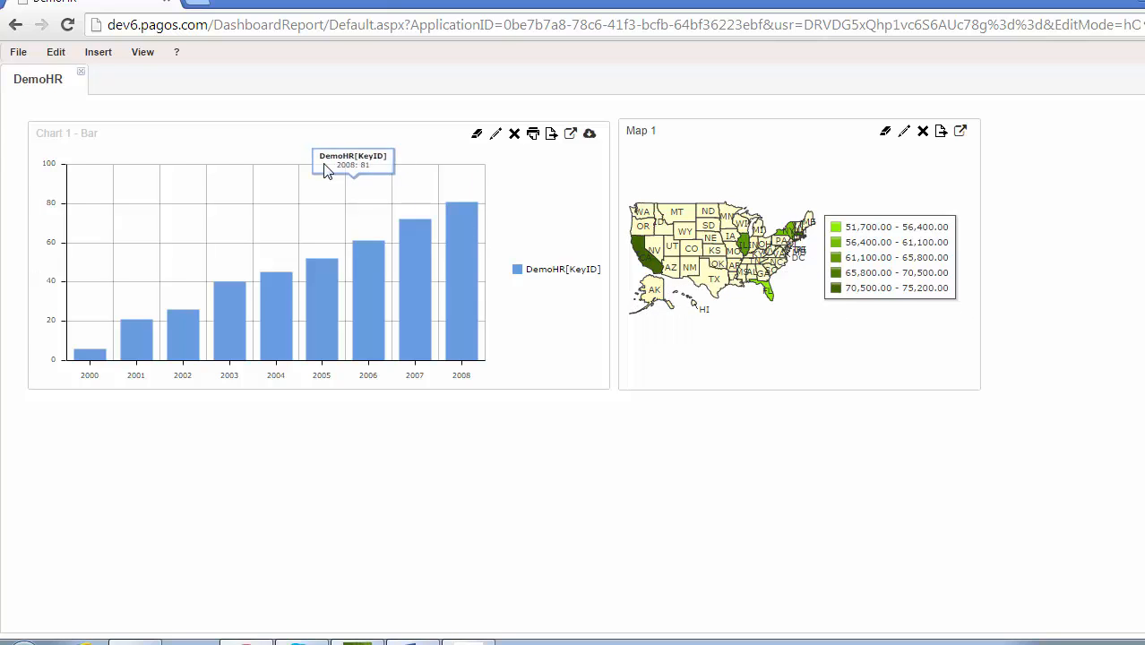
Save the DemoHR dashboard and leave for the Control Panel, agreeing to save the dashboard before navigating.
left_click(17, 52)
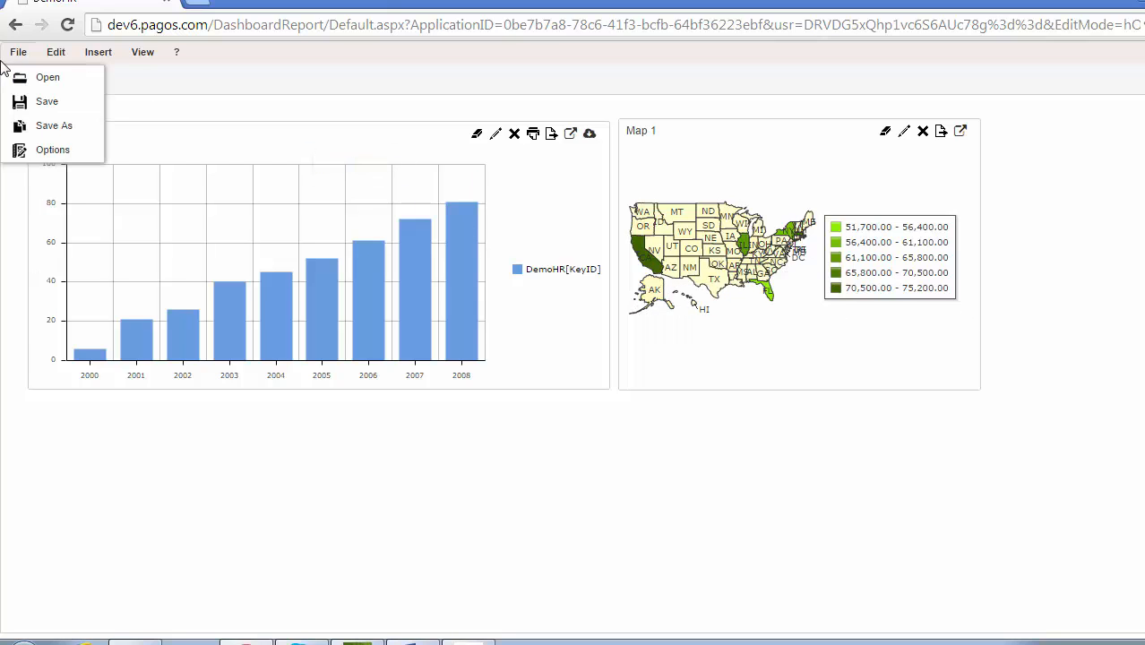
left_click(41, 103)
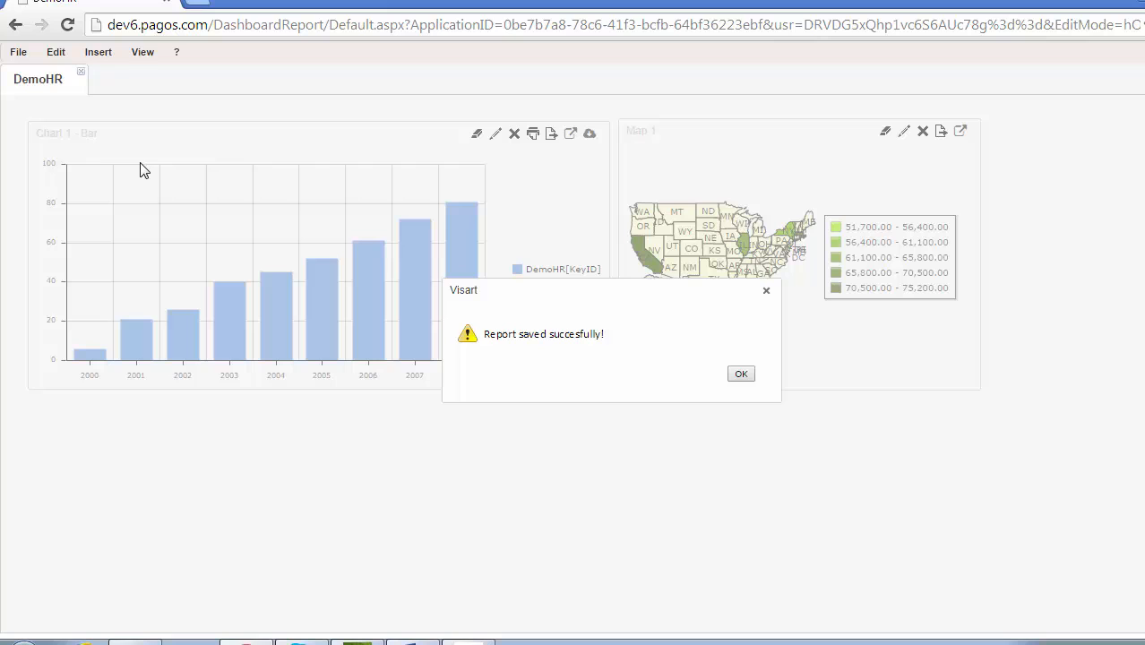
left_click(743, 374)
left_click(18, 52)
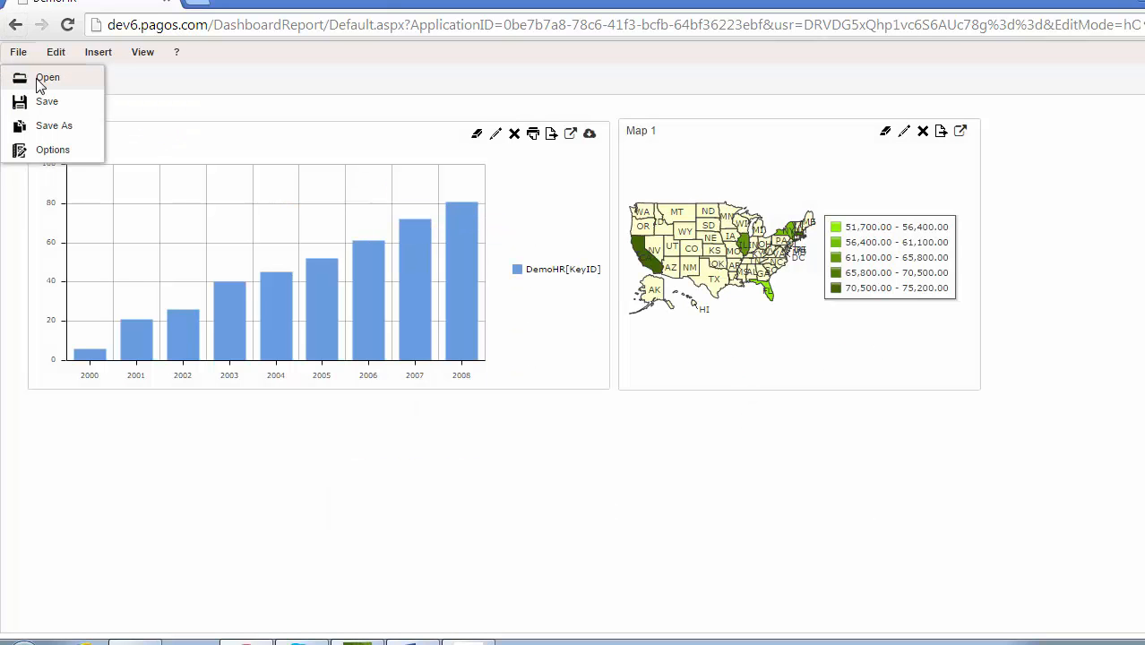
left_click(39, 81)
left_click(710, 373)
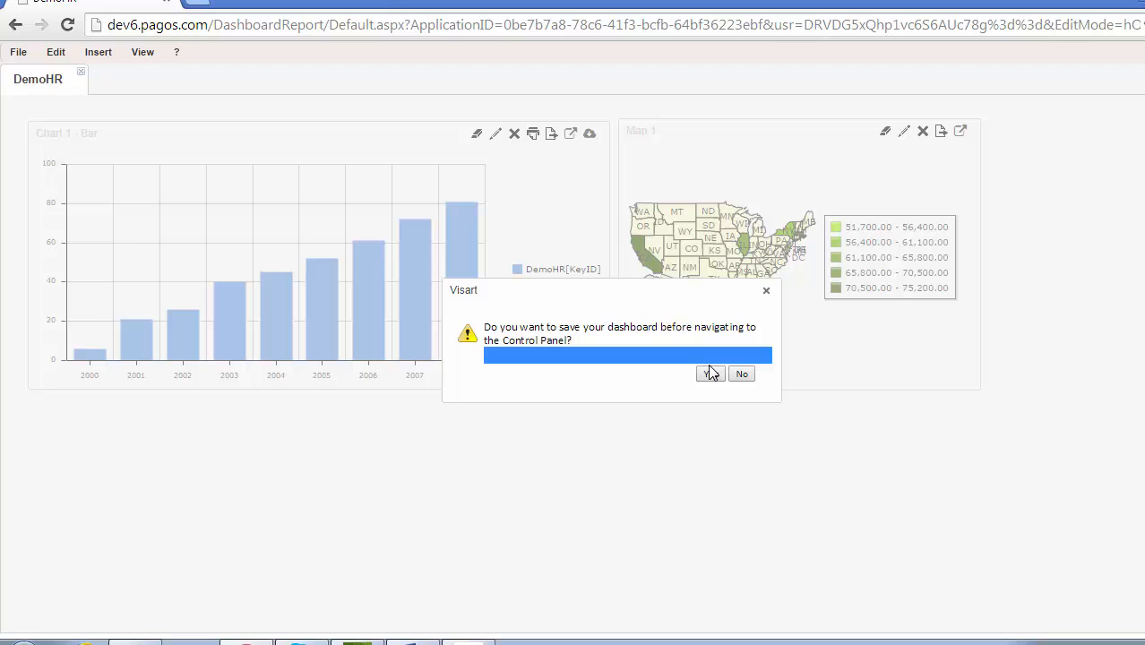